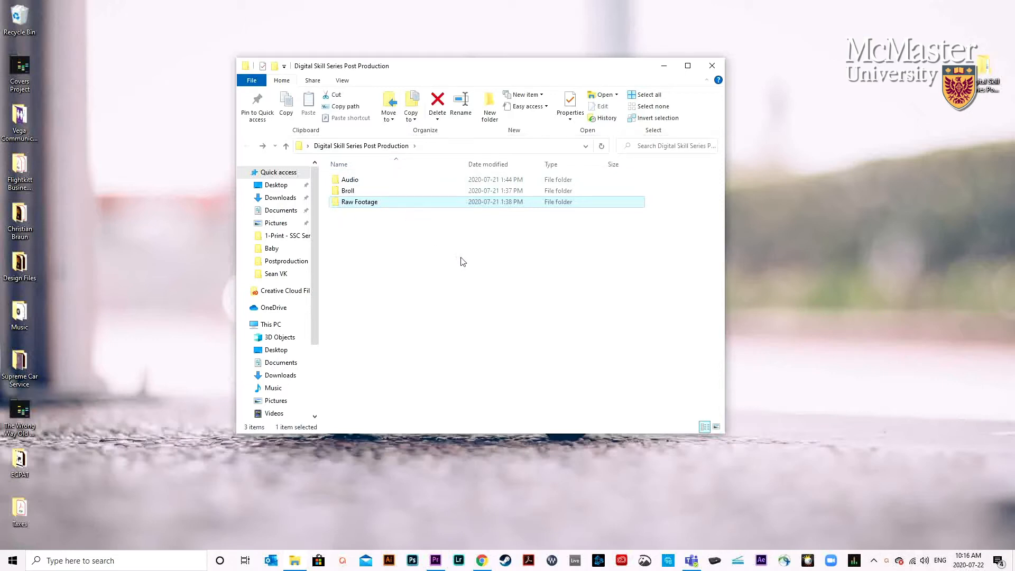
Switch to Premiere Pro and create a project named Music Video in the Digital Skill Series Post Production folder.
click(436, 560)
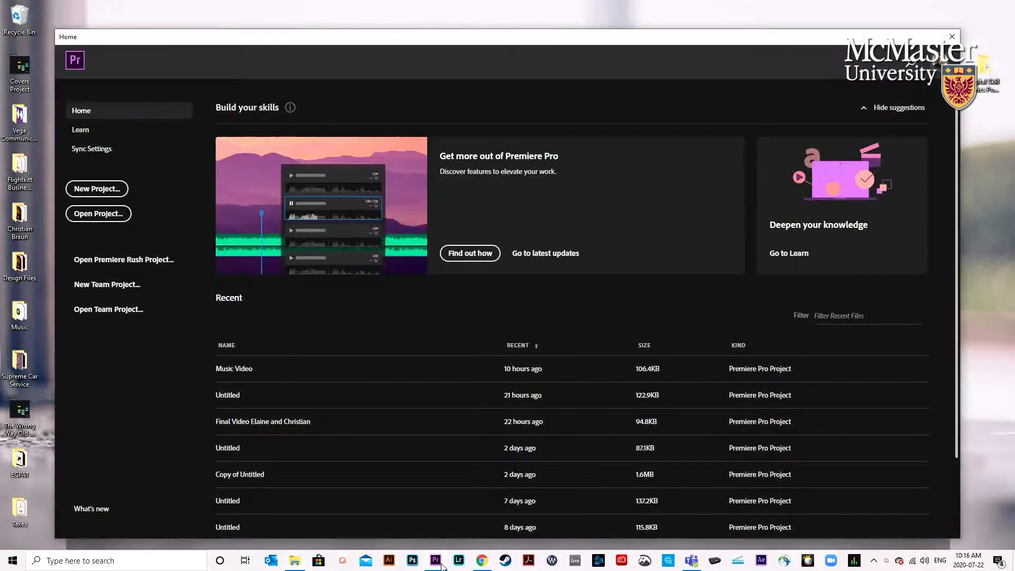
click(97, 189)
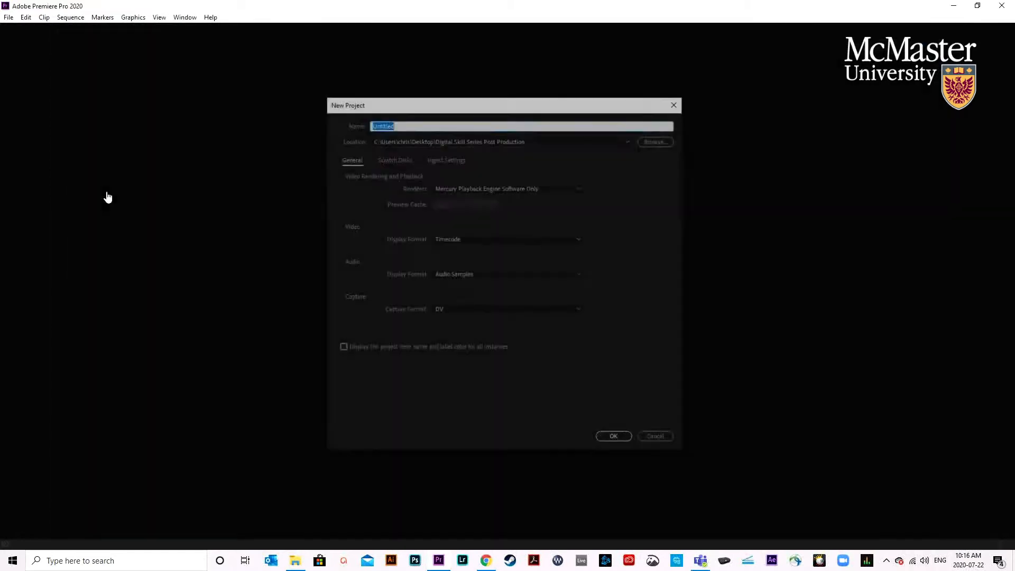
click(665, 139)
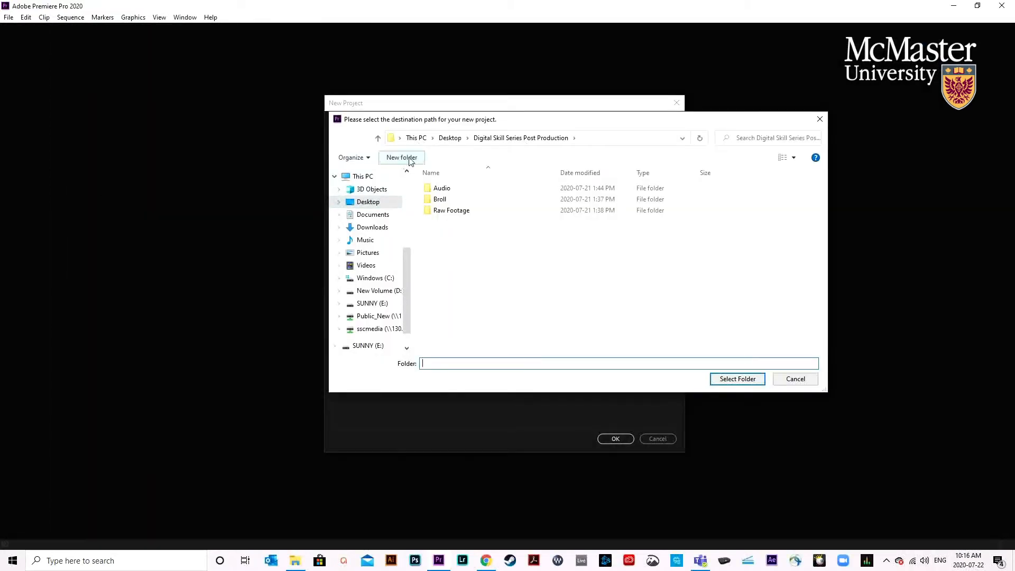
click(737, 378)
double_click(398, 122)
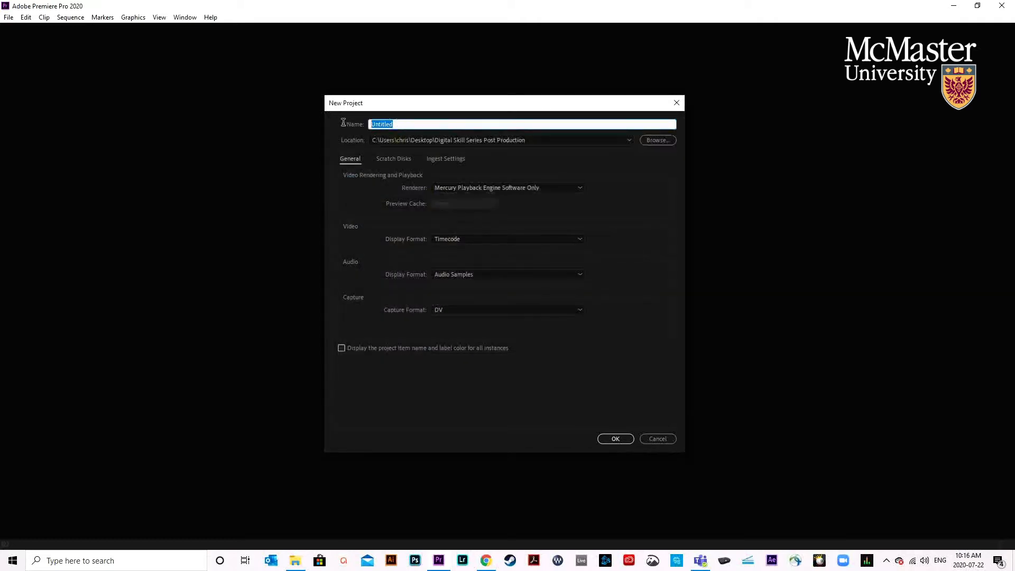
text(Music Video)
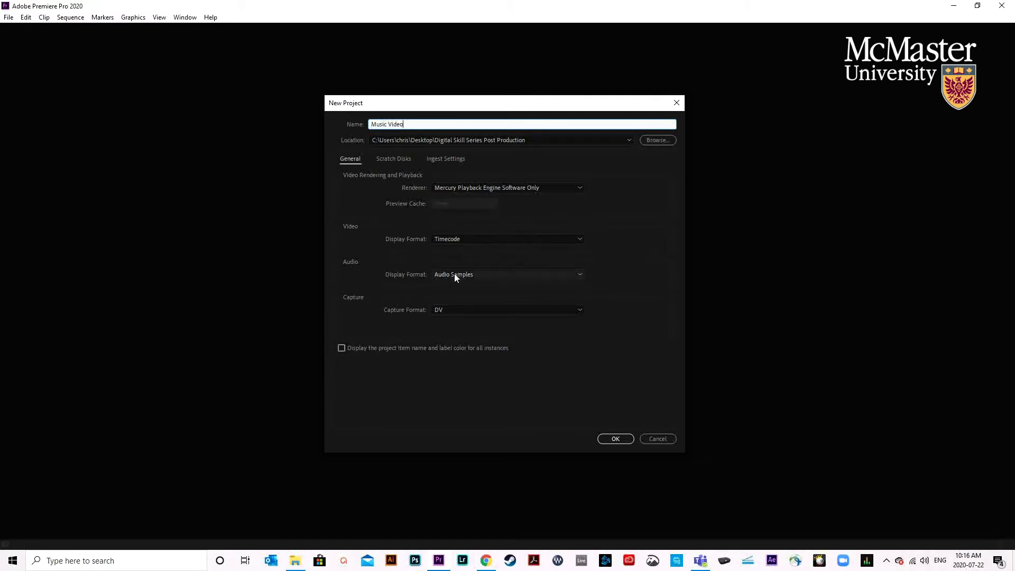
click(608, 438)
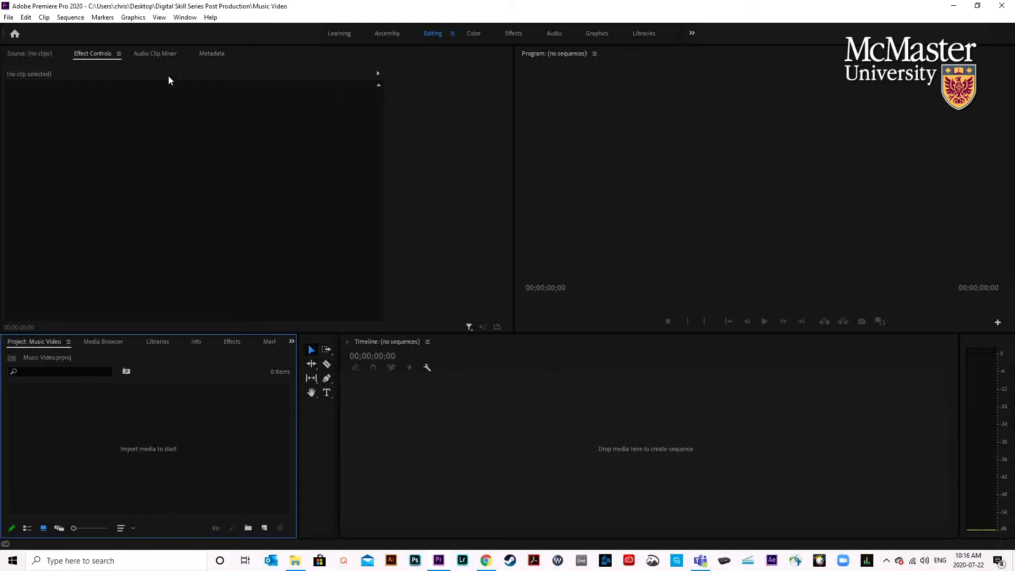
click(476, 34)
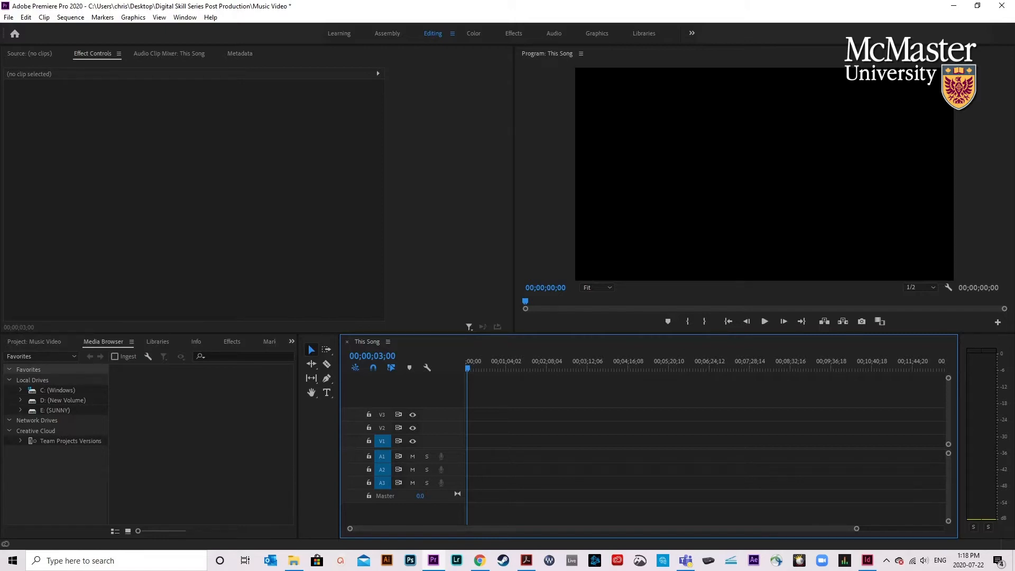
Add This Song from the project's Audio folder to the start of audio track A1.
click(298, 559)
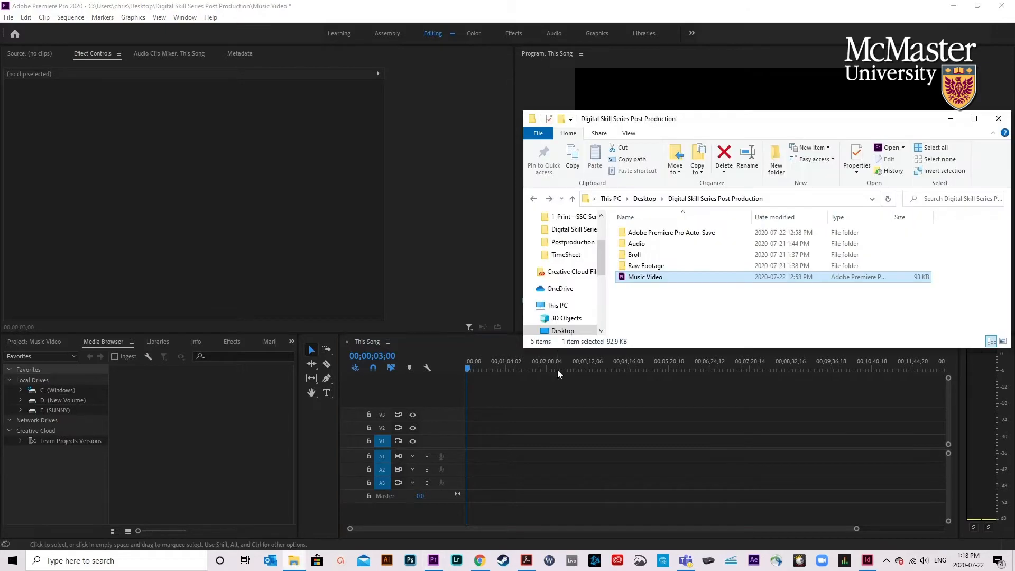
double_click(651, 244)
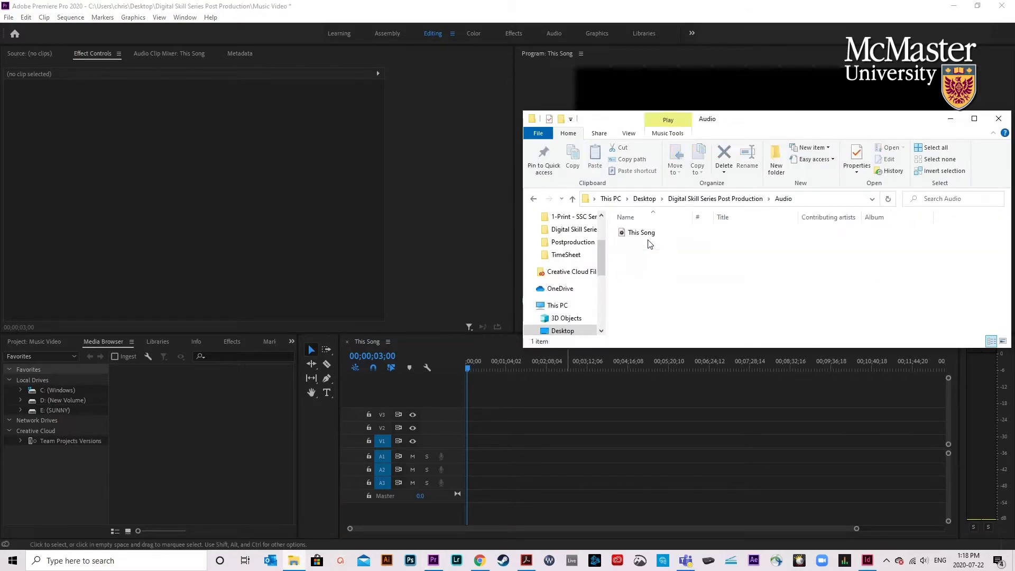
drag(650, 233, 466, 455)
scroll(481, 456, up, 2)
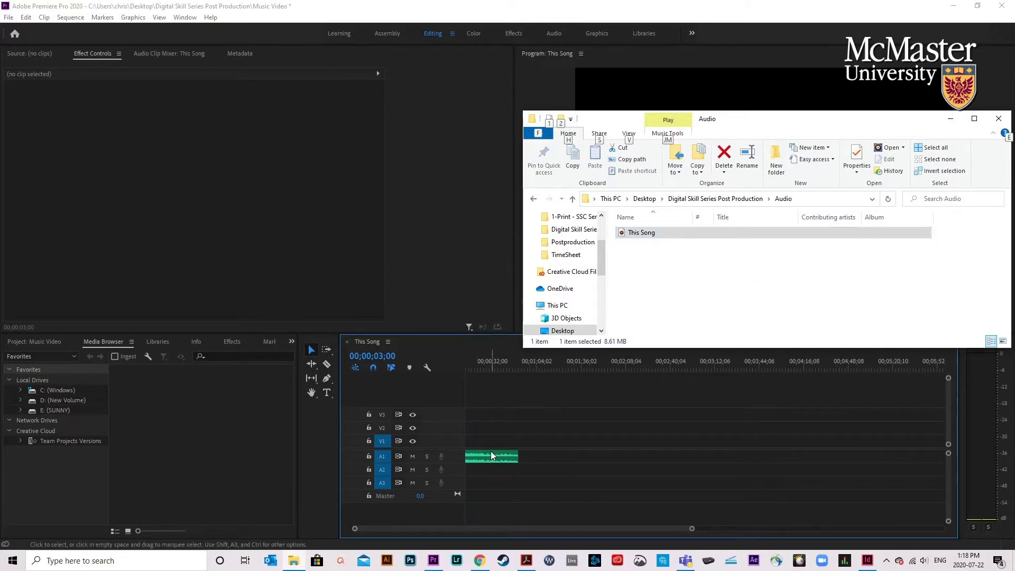
scroll(494, 456, up, 2)
scroll(493, 450, up, 4)
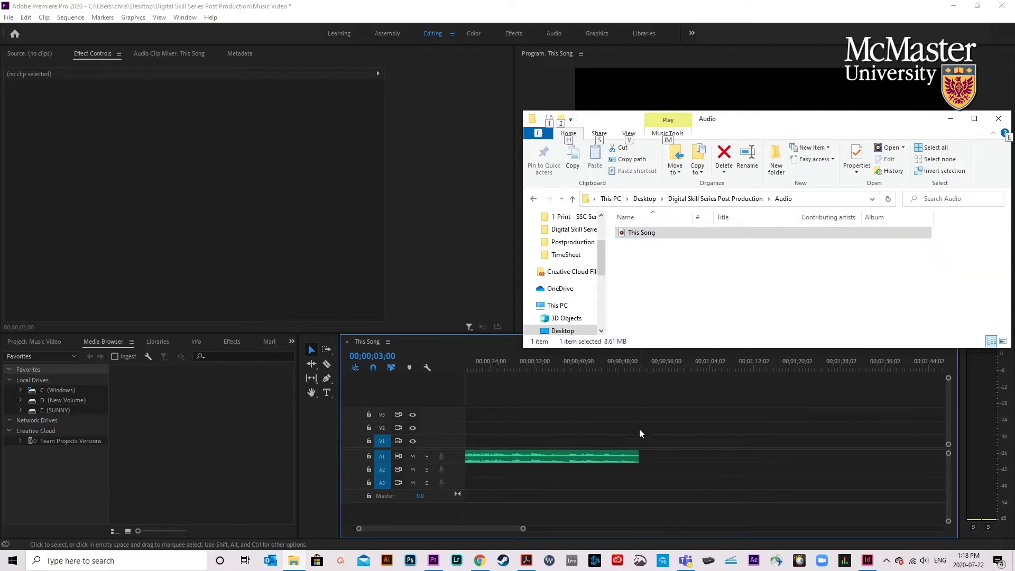
scroll(652, 424, down, 3)
scroll(650, 426, down, 1)
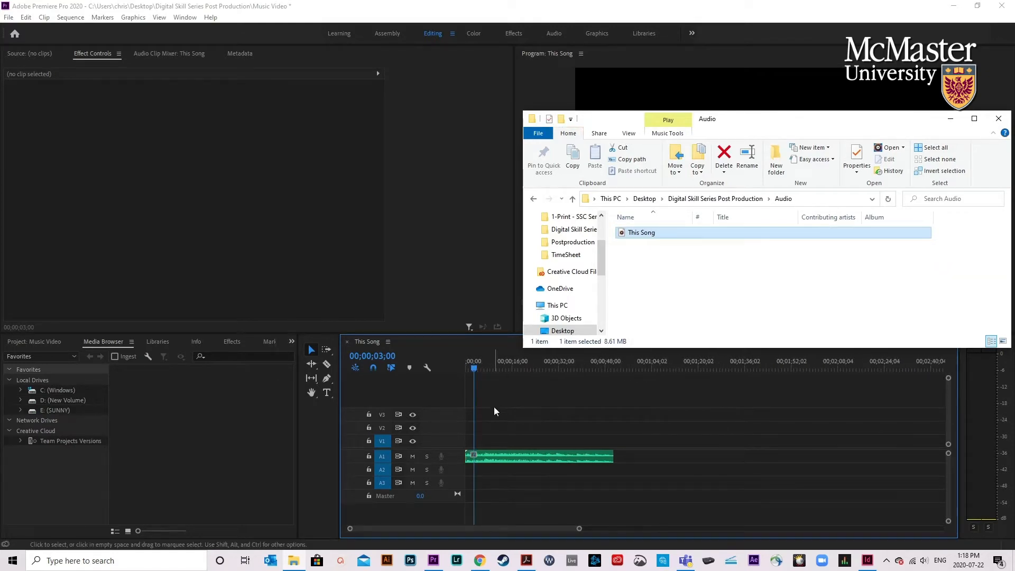
Play the song from the beginning of the sequence for about eight seconds.
drag(477, 368, 460, 368)
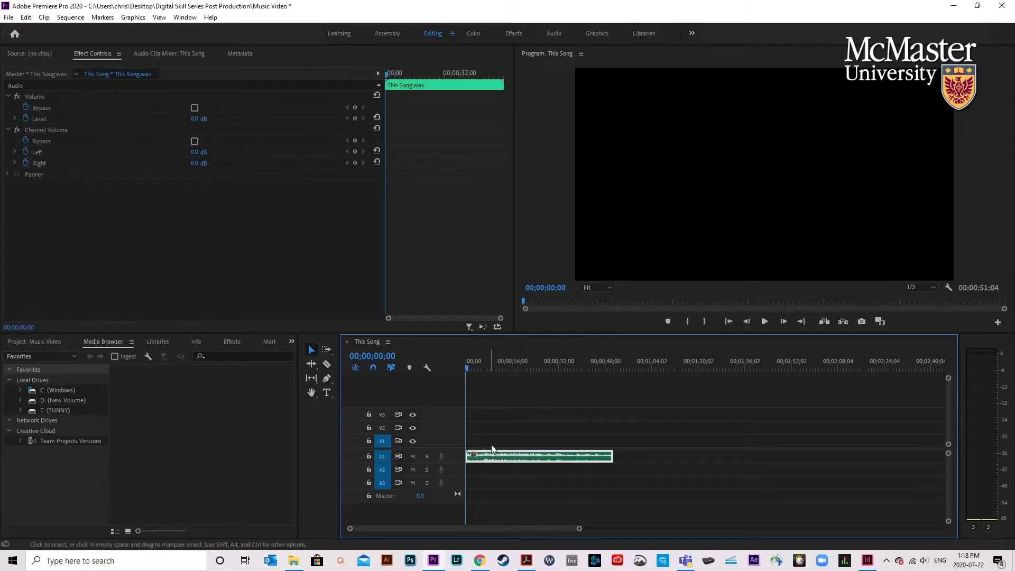
key(space)
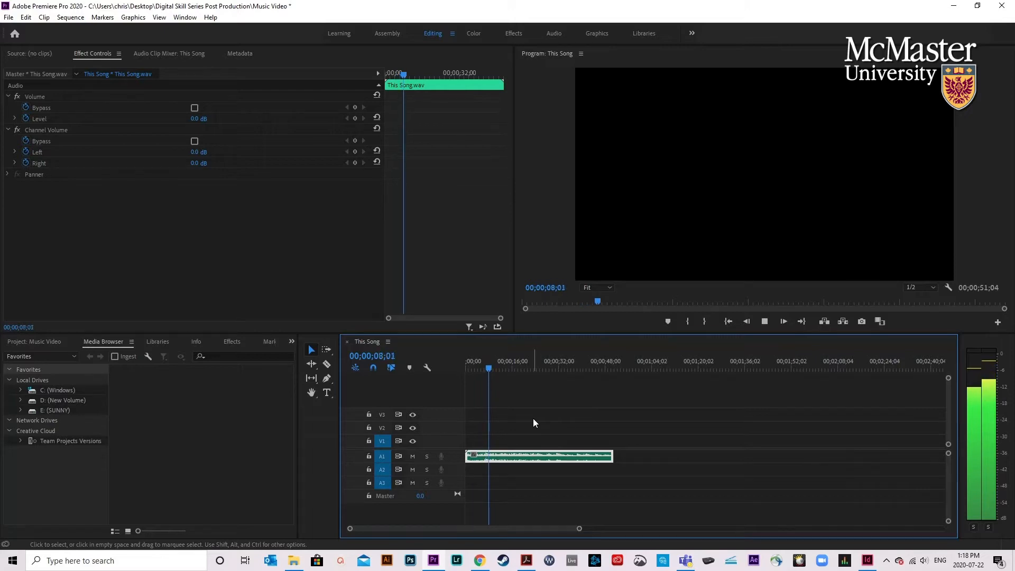
key(space)
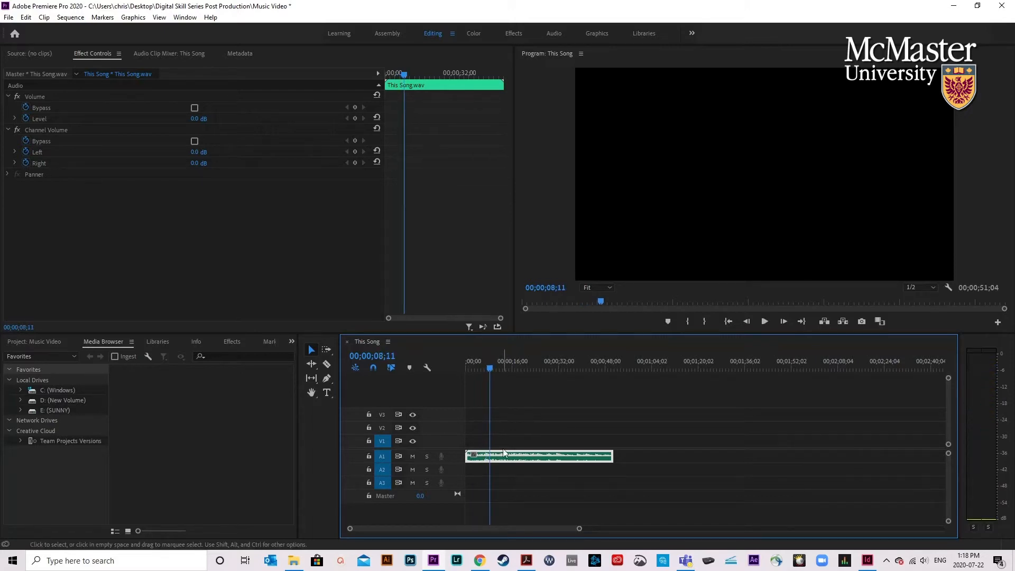
Add all the video clips from the Sony folder inside Broll to track V3, after the end of the song.
click(293, 560)
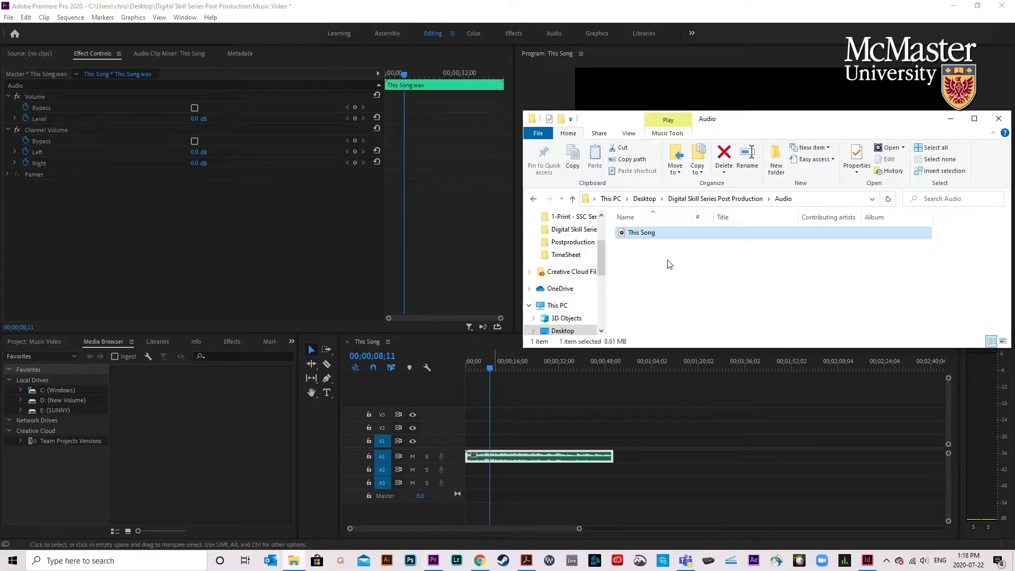
key(BackSpace)
click(700, 257)
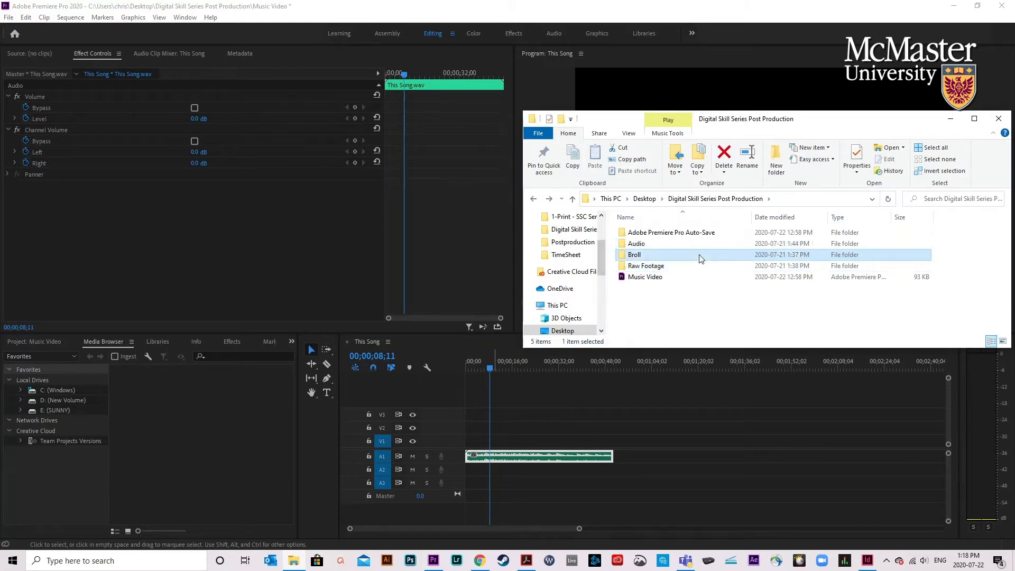
double_click(699, 256)
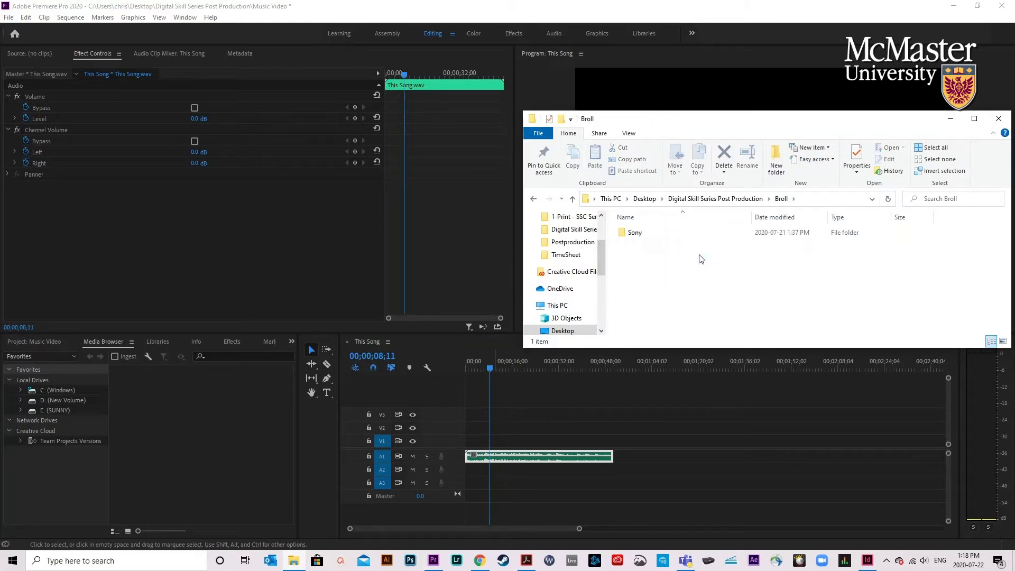
double_click(636, 236)
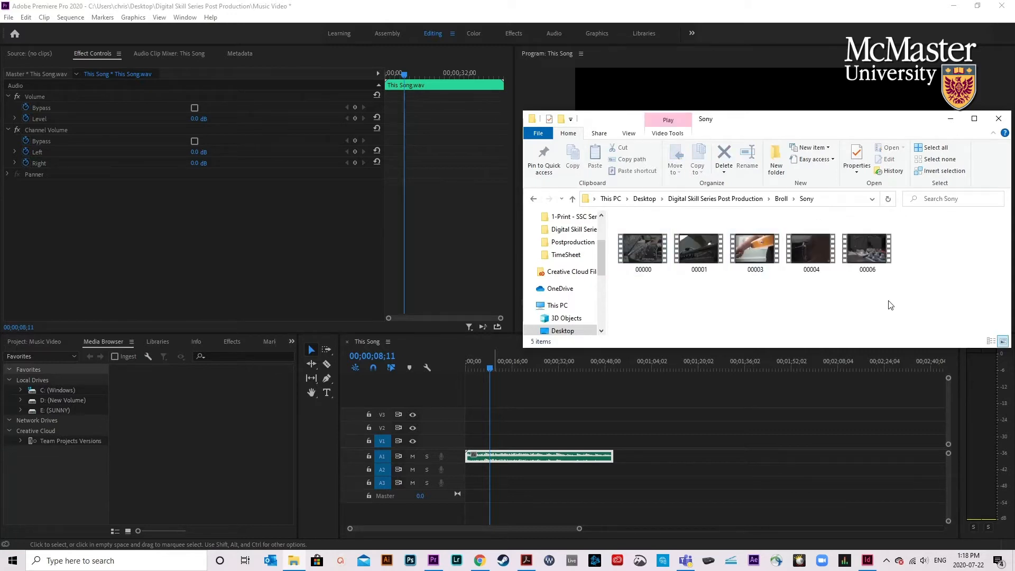
key(ctrl+a)
drag(644, 258, 833, 409)
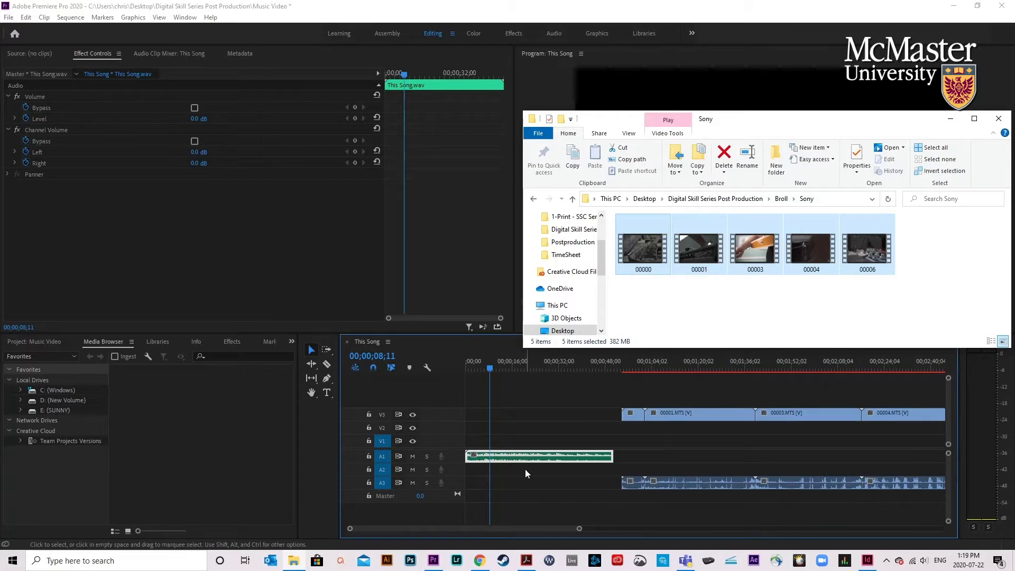
Arrange the sequence with the song on a locked track A3 and the camera clips on V1 and A1.
drag(519, 458, 521, 483)
click(659, 414)
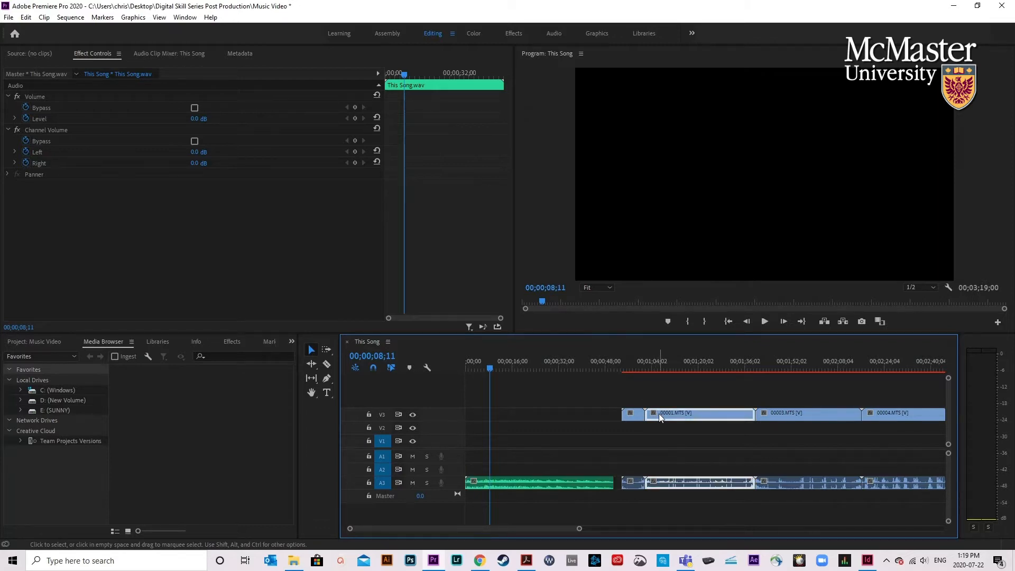
scroll(632, 408, down, 4)
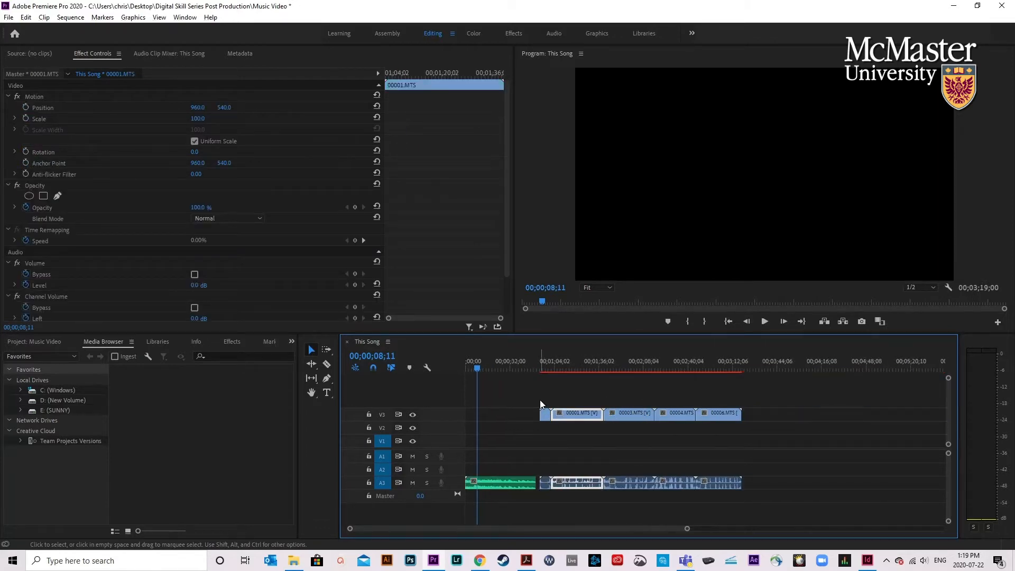
drag(544, 397, 735, 489)
mouse_move(679, 414)
mouse_down()
mouse_move(685, 447)
mouse_move(643, 476)
mouse_move(630, 461)
mouse_up()
click(369, 482)
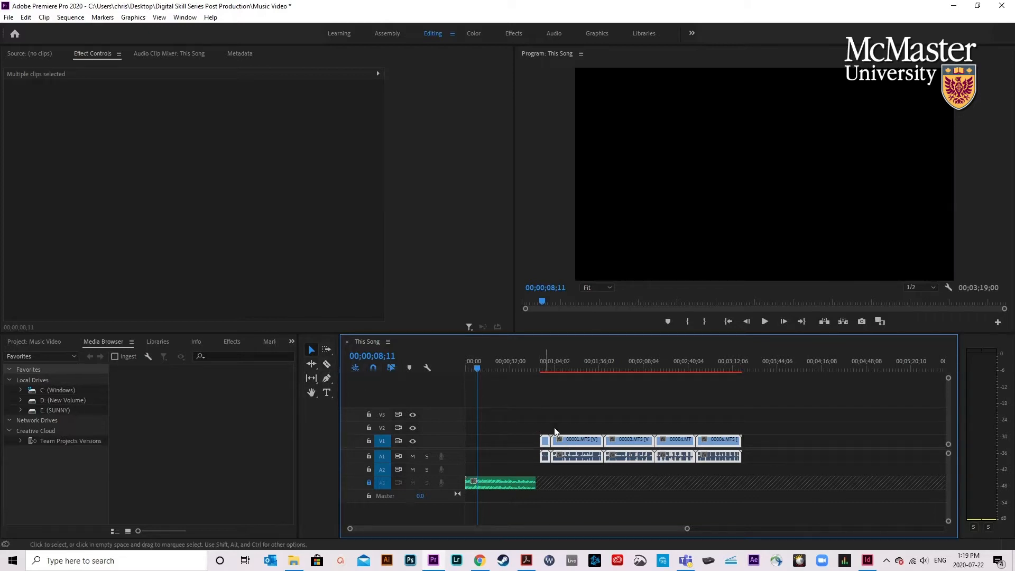
Move the 00000.MTS clip earlier on V1, leaving a gap before the 00001.MTS clip.
scroll(545, 438, up, 8)
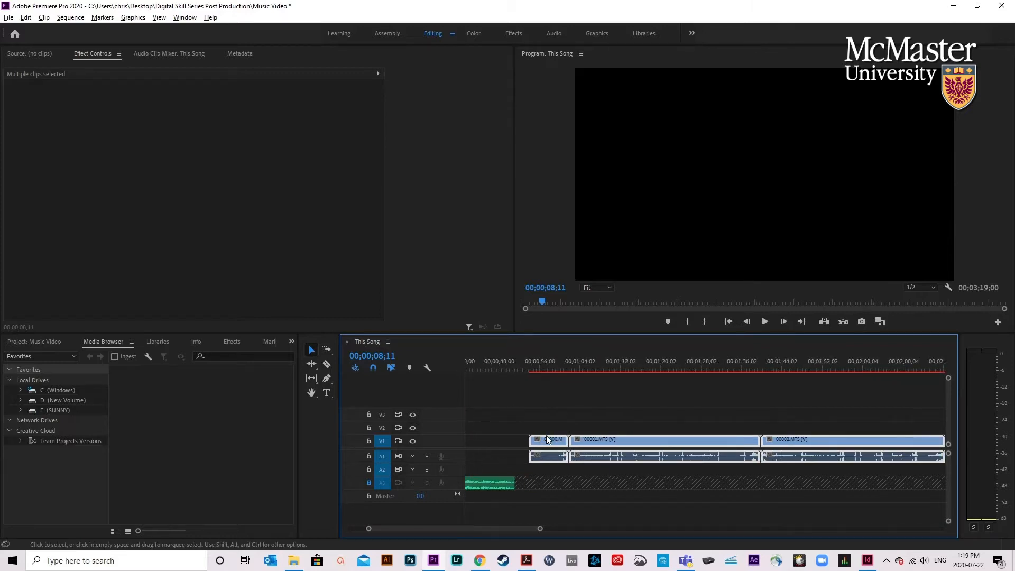
click(565, 366)
scroll(570, 446, up, 1)
drag(588, 441, 487, 441)
Split the 00000.MTS clip with the Razor tool and try moving its first part earlier and extending its end.
click(578, 404)
click(327, 364)
key(v)
scroll(564, 414, up, 1)
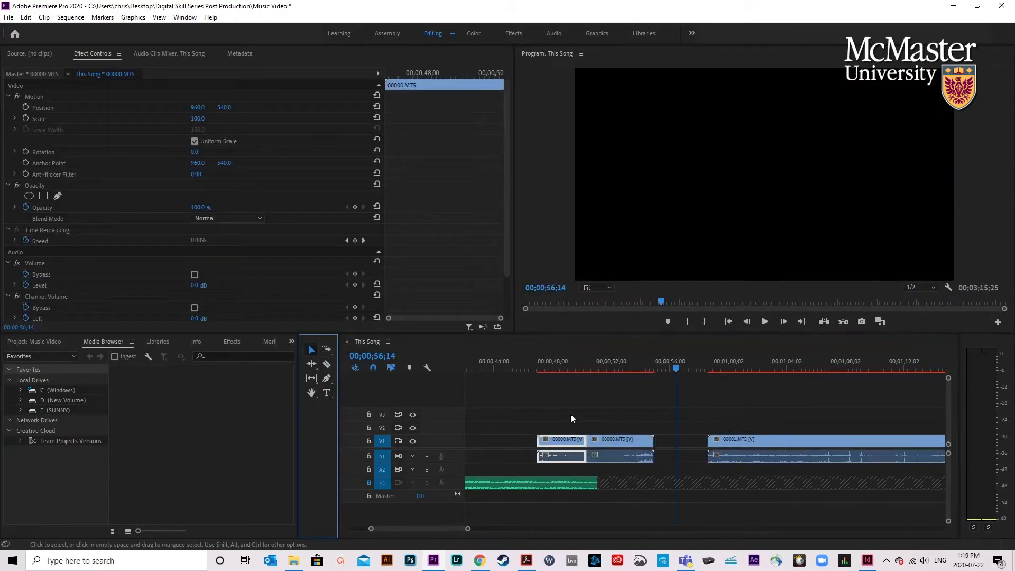
drag(556, 443, 526, 443)
mouse_move(535, 369)
mouse_down()
mouse_move(559, 369)
mouse_move(536, 368)
mouse_up()
drag(552, 439, 575, 431)
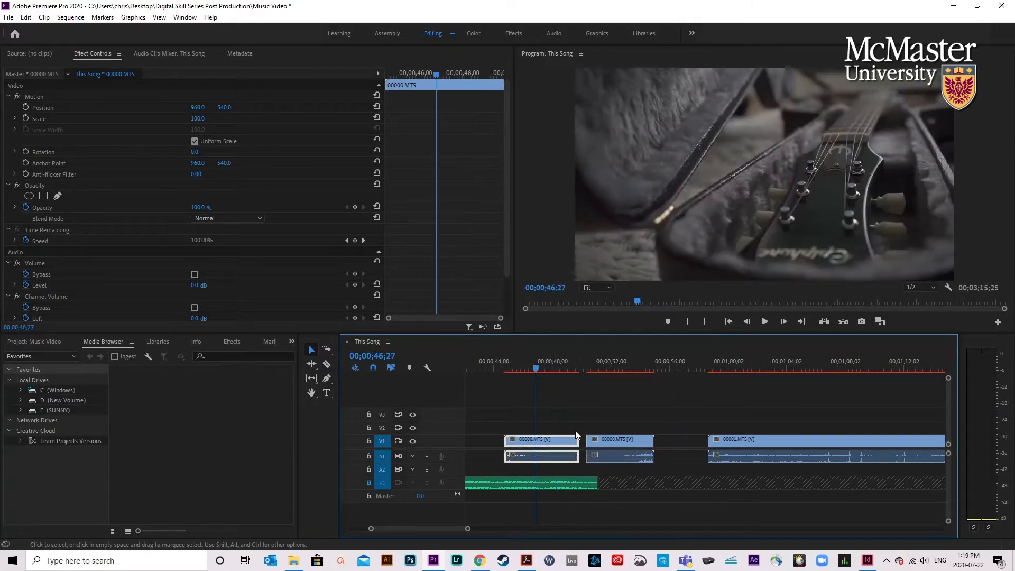
Undo the edits back to the unsplit 00000.MTS clip and snap it against the start of 00001.MTS.
key(ctrl+z)
key(ctrl+z)
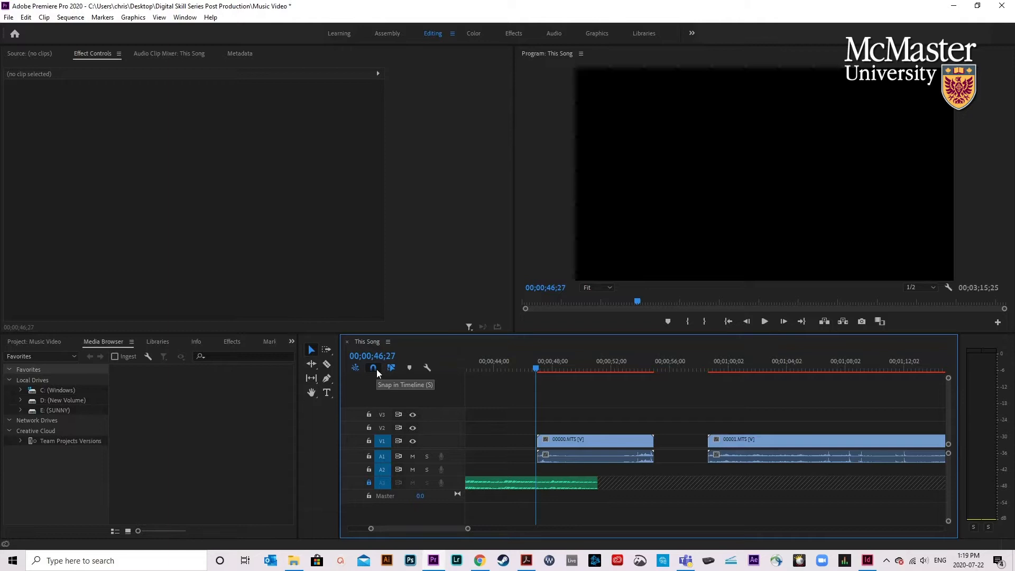
drag(598, 442, 651, 447)
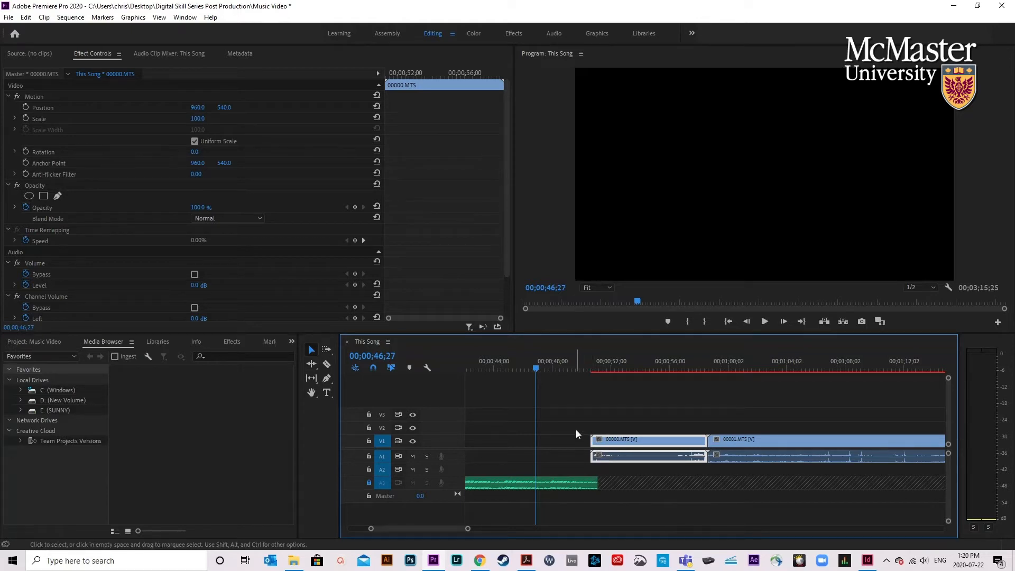
Try shifting the 00000.MTS clip's position and reducing its scale to 73, undoing both changes.
click(620, 369)
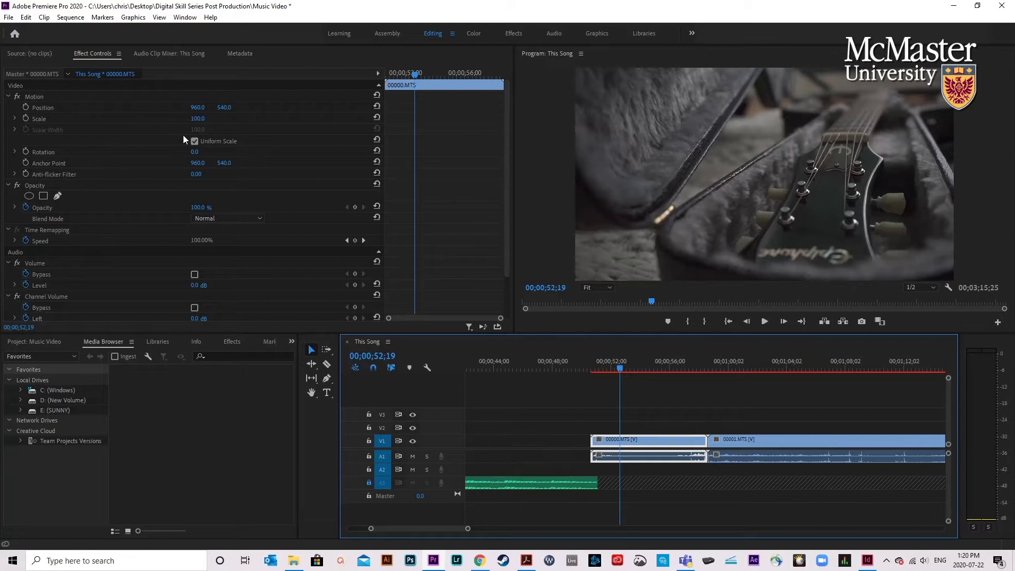
mouse_move(195, 108)
mouse_down()
mouse_move(153, 108)
mouse_move(275, 108)
mouse_move(196, 108)
mouse_up()
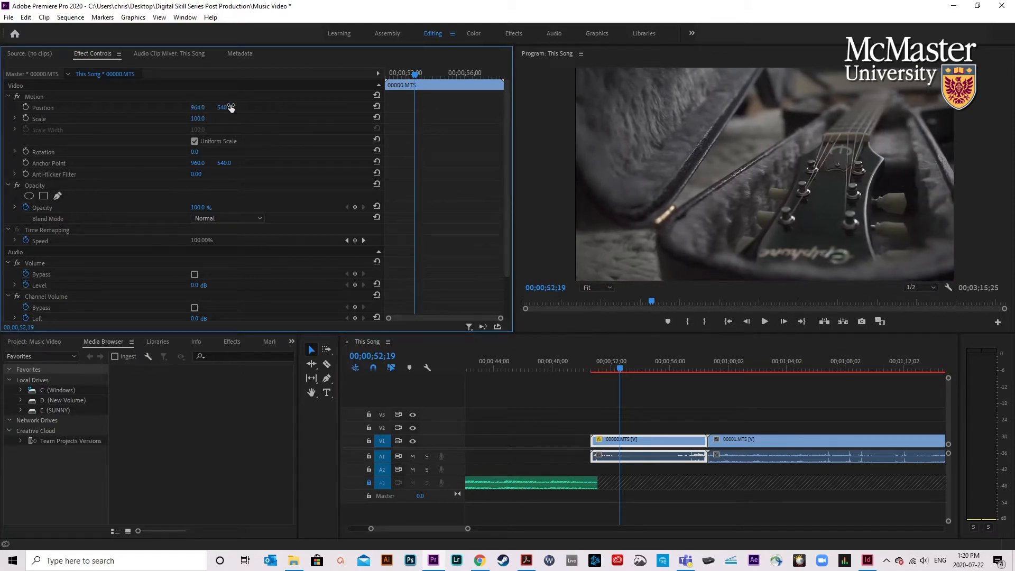
drag(228, 108, 263, 121)
key(ctrl+z)
mouse_move(197, 118)
mouse_down()
mouse_move(184, 121)
mouse_move(204, 120)
mouse_move(193, 125)
mouse_up()
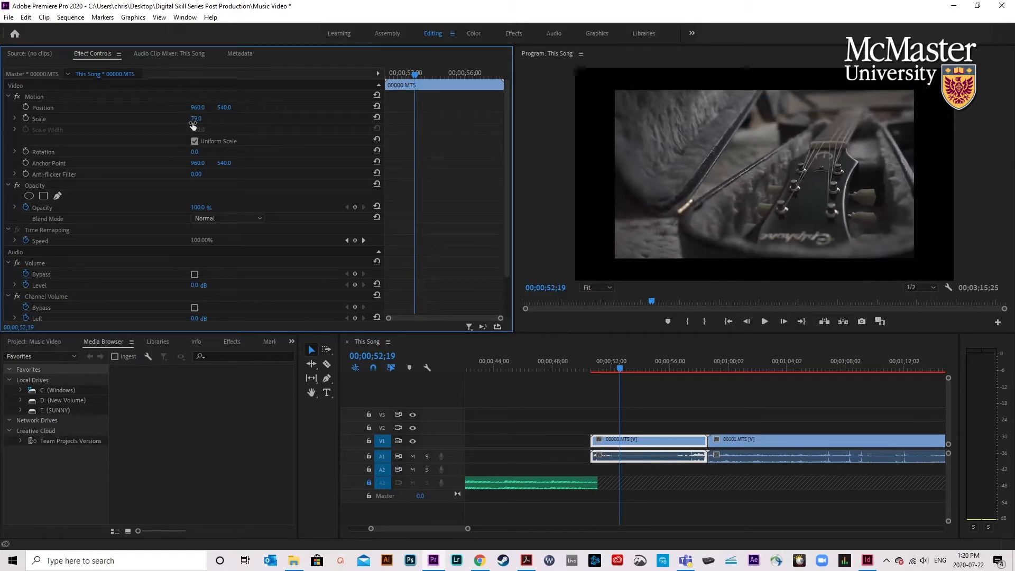
key(ctrl+z)
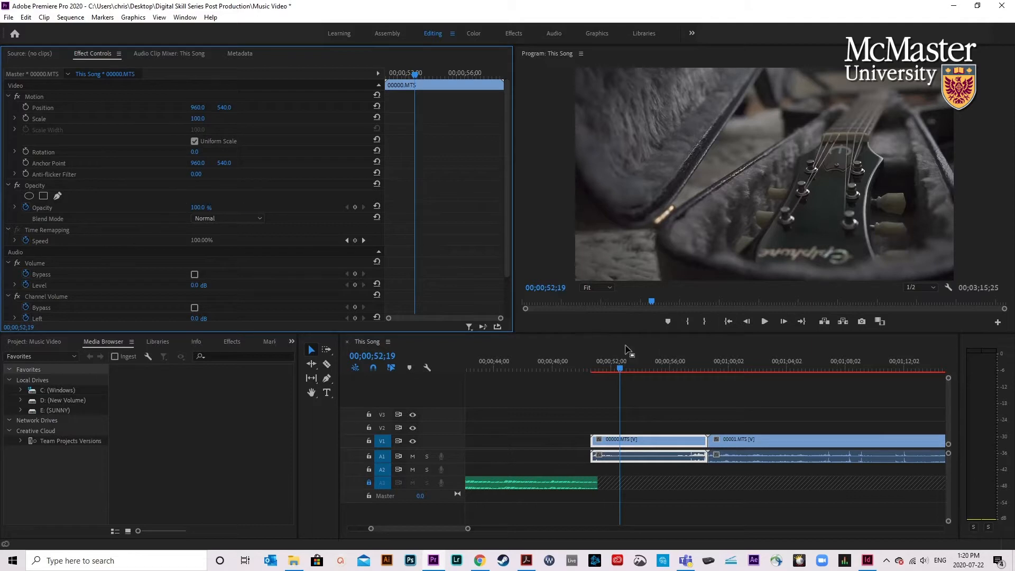
Keyframe a fade-in on the 00000.MTS clip, with opacity 0% at 00;00;51;00 and 100% at 00;00;52;04, and play it back.
click(612, 369)
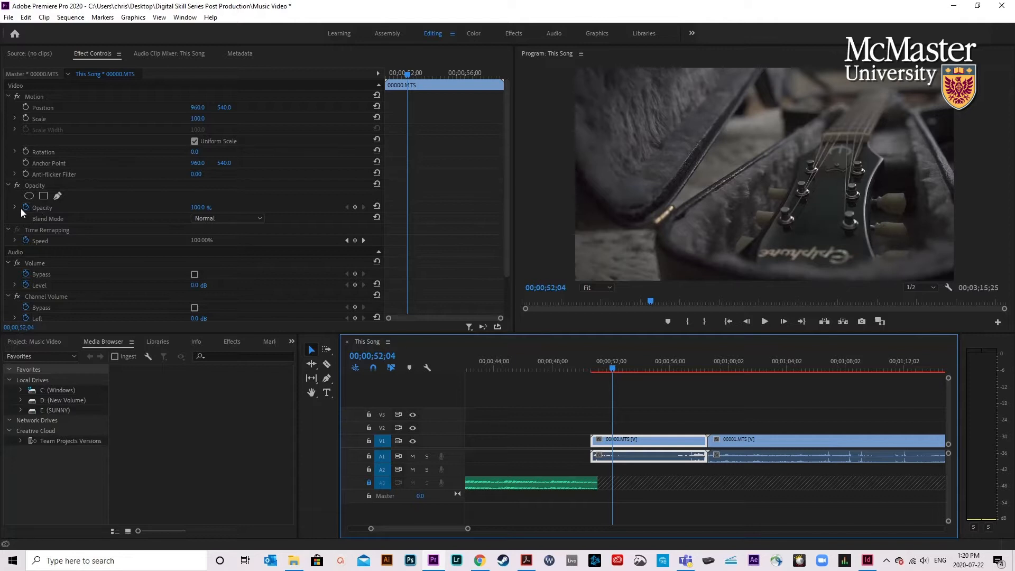
click(355, 207)
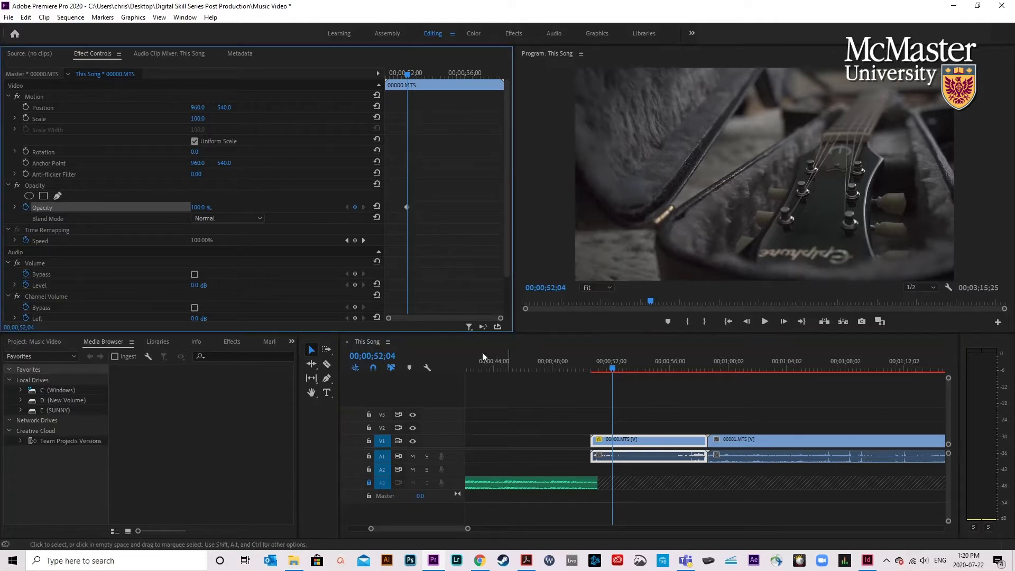
drag(407, 75, 391, 79)
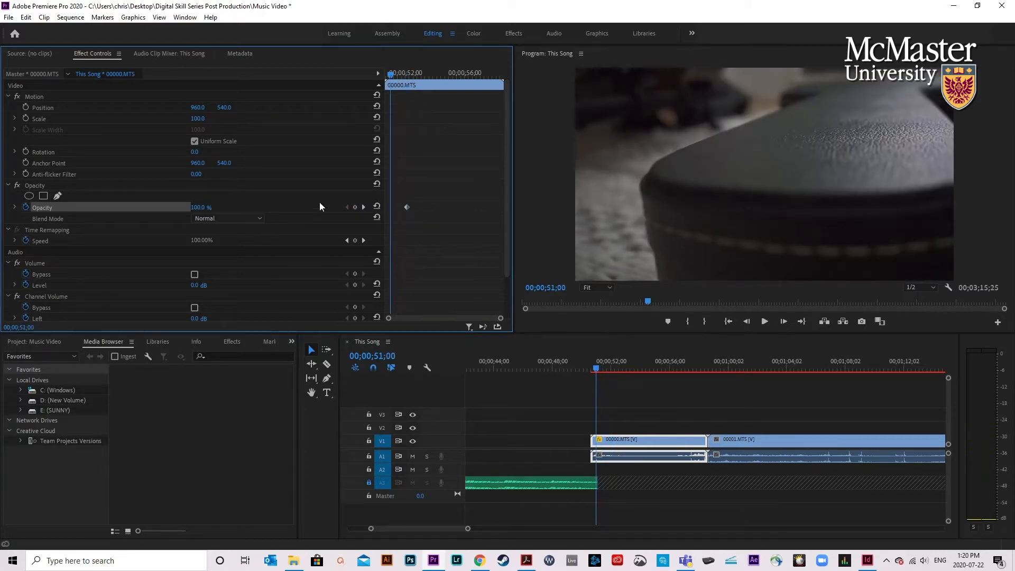
drag(202, 212, 89, 212)
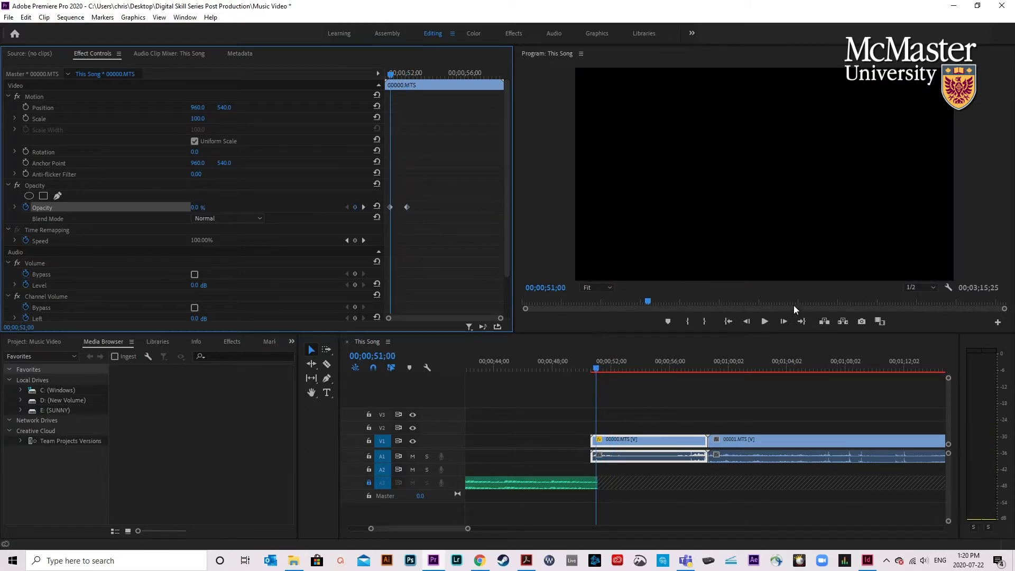
key(space)
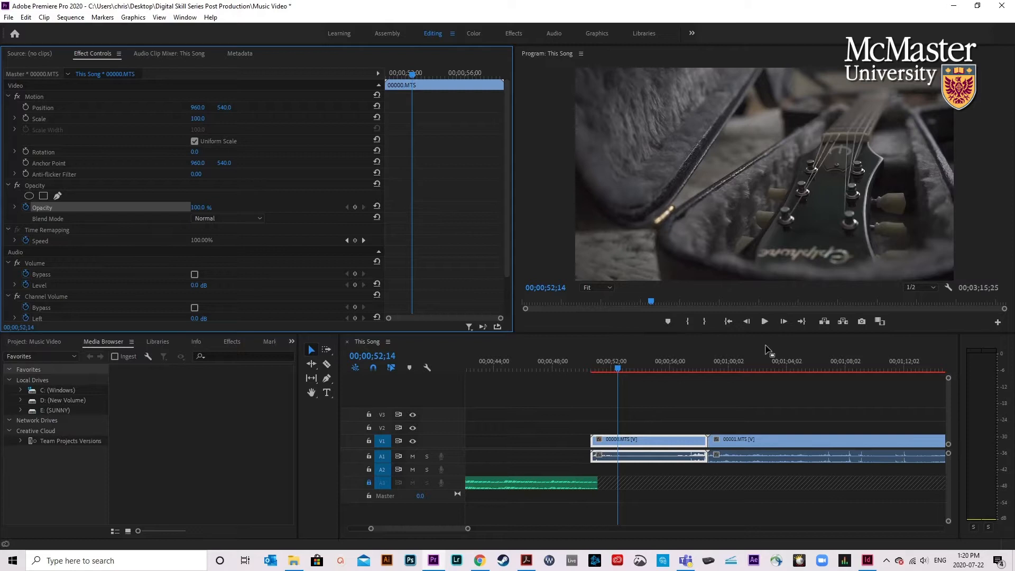
Turn off keyframing for the 00000.MTS clip's volume level and set the level to -4.4 dB.
alt+scroll(673, 433, down, 1)
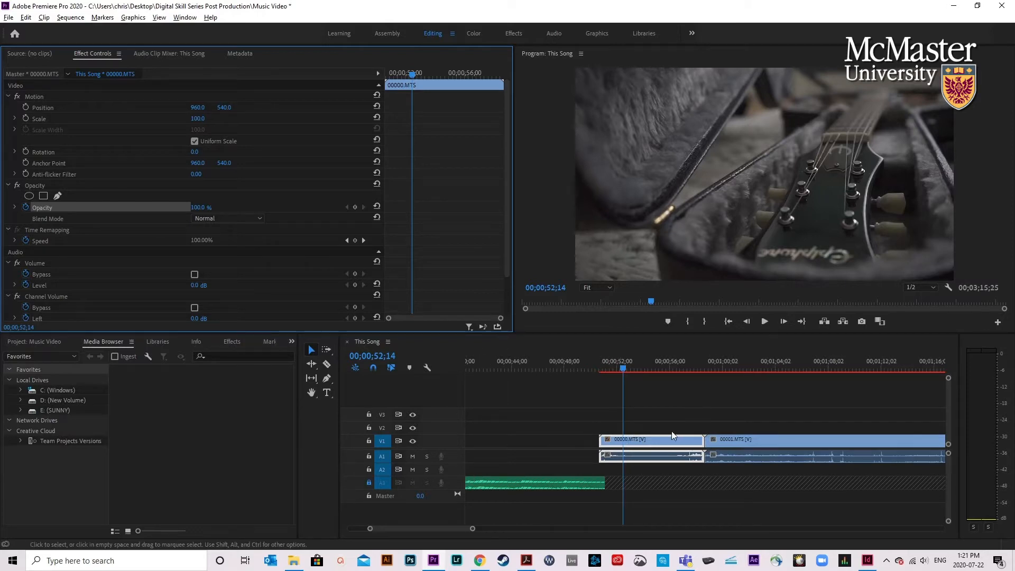
scroll(255, 234, down, 1)
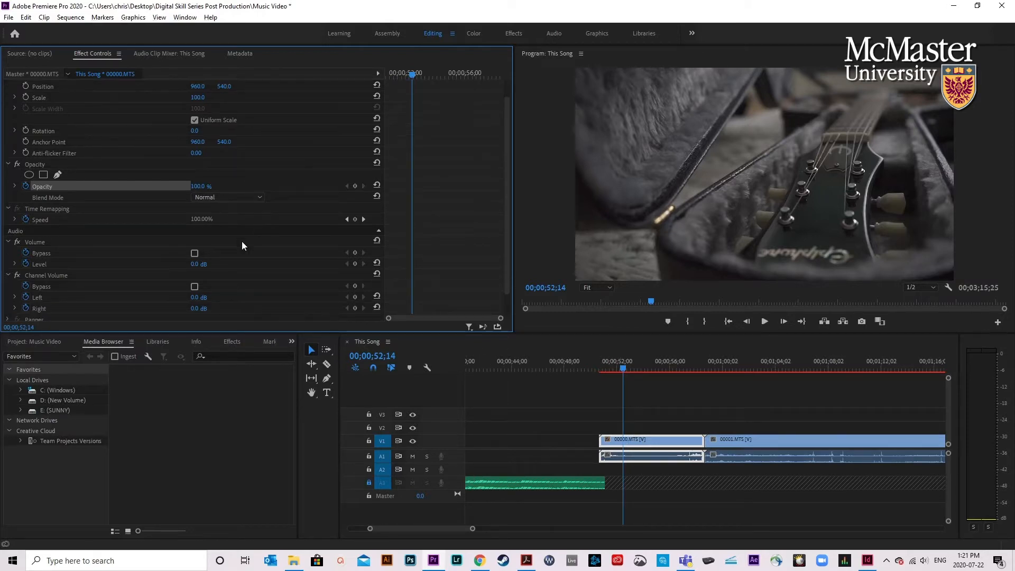
click(27, 263)
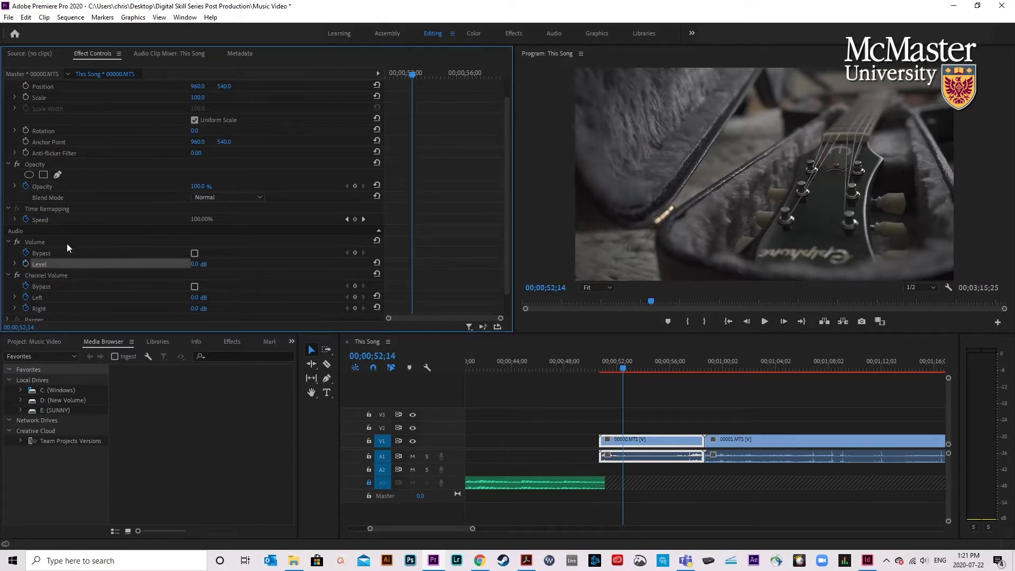
click(648, 452)
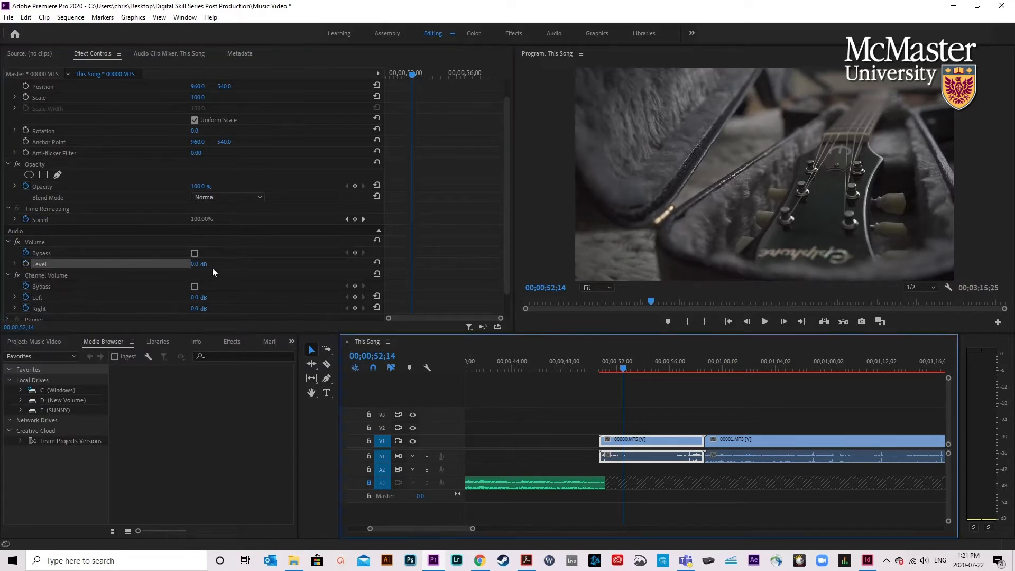
mouse_move(203, 271)
mouse_down()
mouse_move(173, 268)
mouse_move(206, 266)
mouse_up()
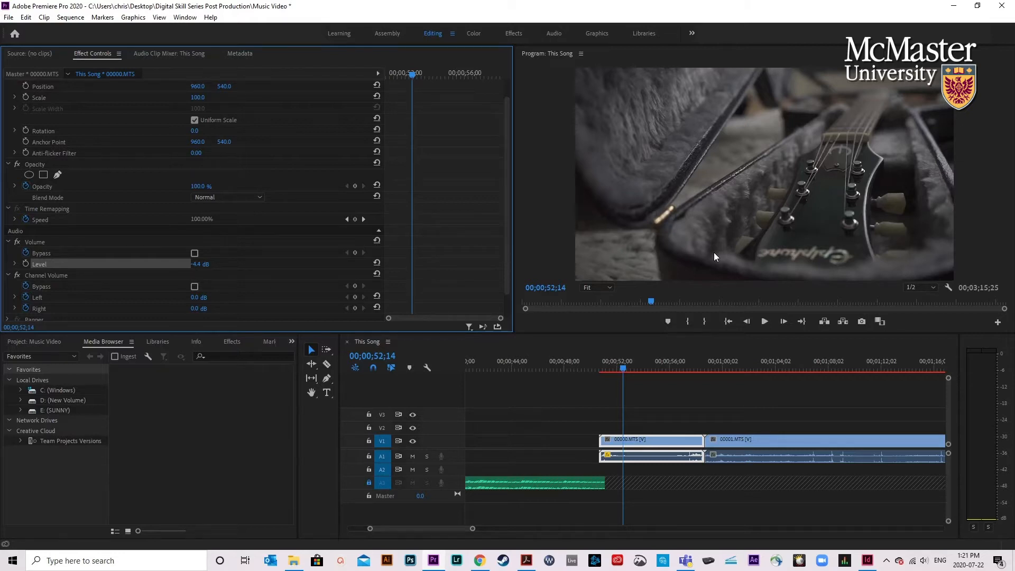
Move all the video clips earlier on V1 to start about 12 seconds into the song, and unlock track A3.
scroll(629, 397, down, 4)
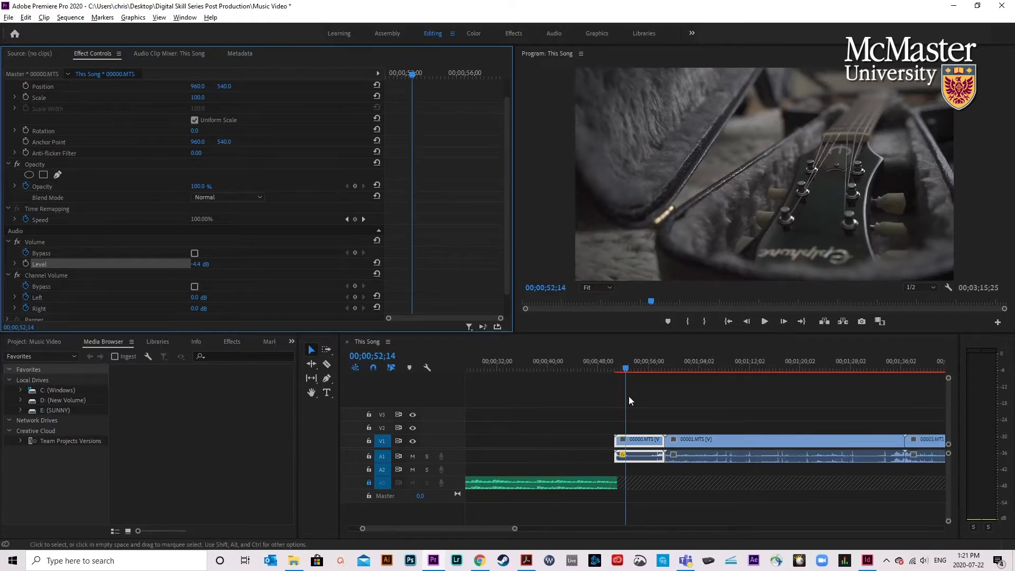
scroll(629, 396, down, 2)
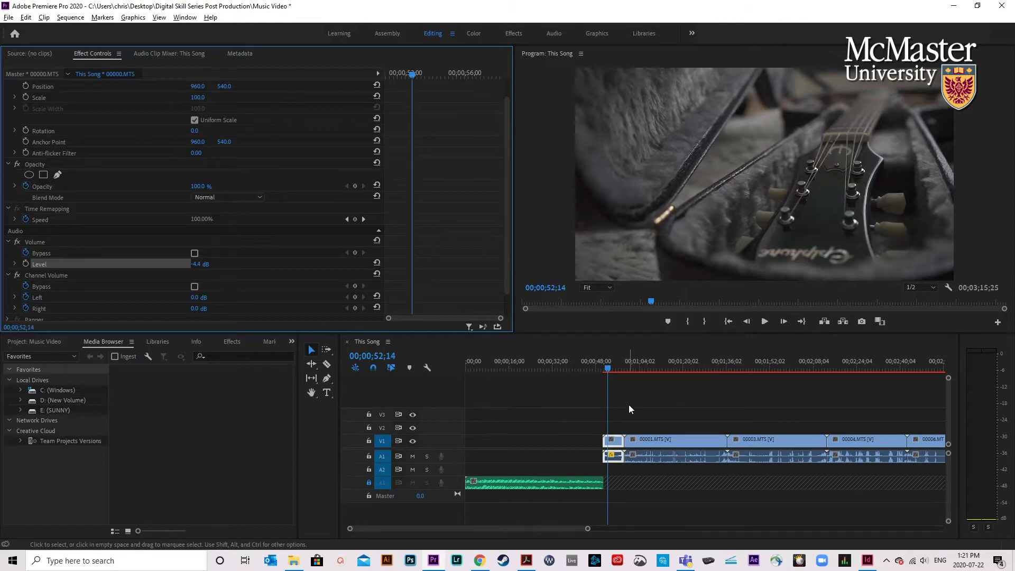
scroll(629, 405, down, 2)
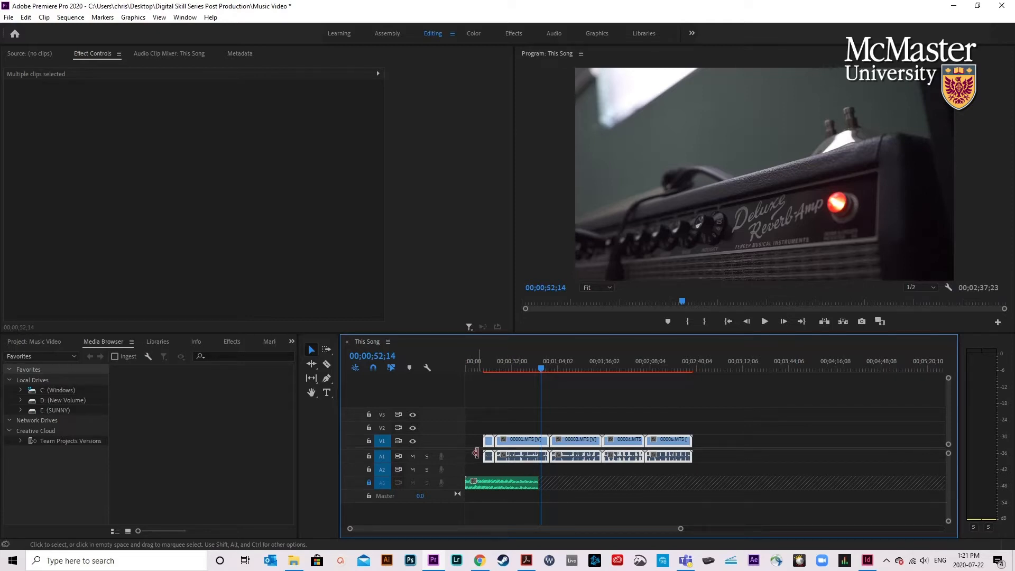
scroll(476, 471, up, 6)
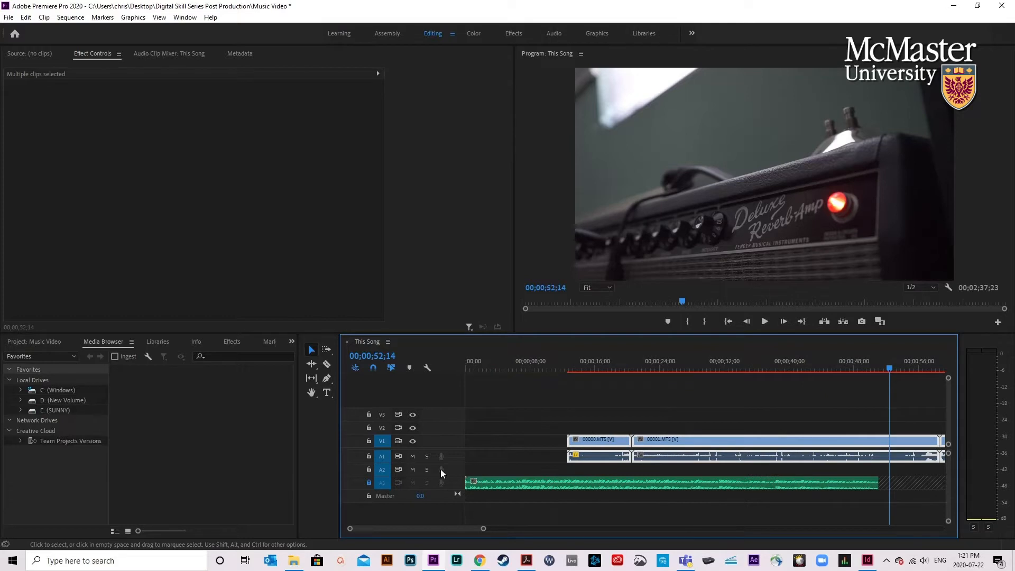
click(369, 482)
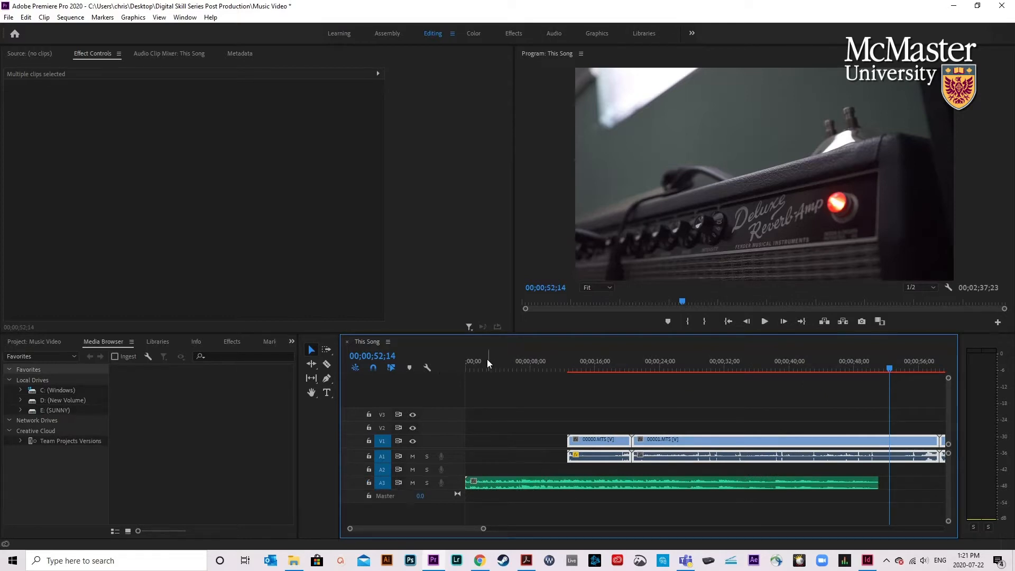
Play the song from the beginning and split This Song.wav on A3 at 00;00;06;12 with the Razor tool.
drag(487, 359, 448, 361)
key(space)
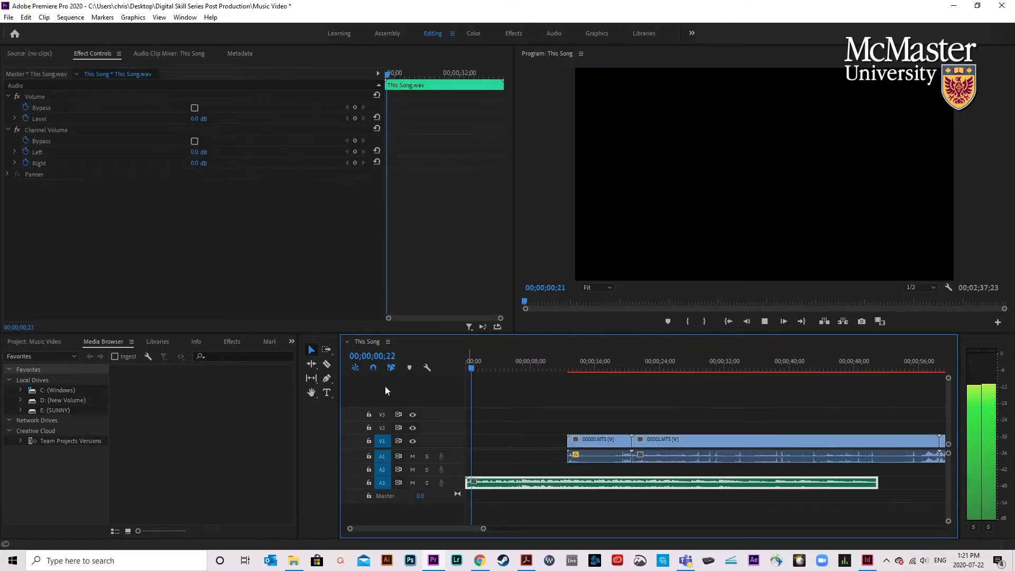
click(326, 365)
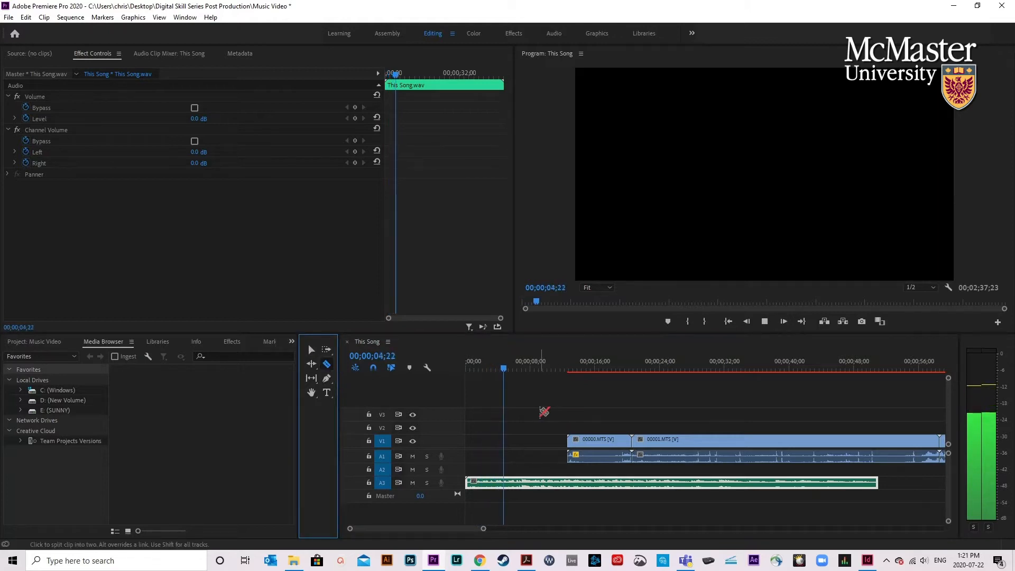
key(space)
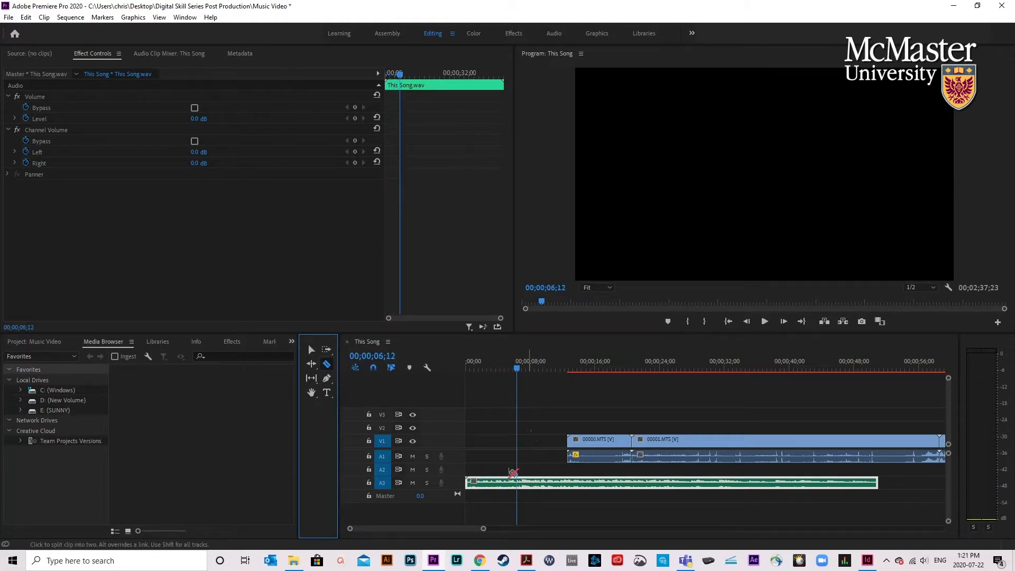
scroll(508, 460, up, 3)
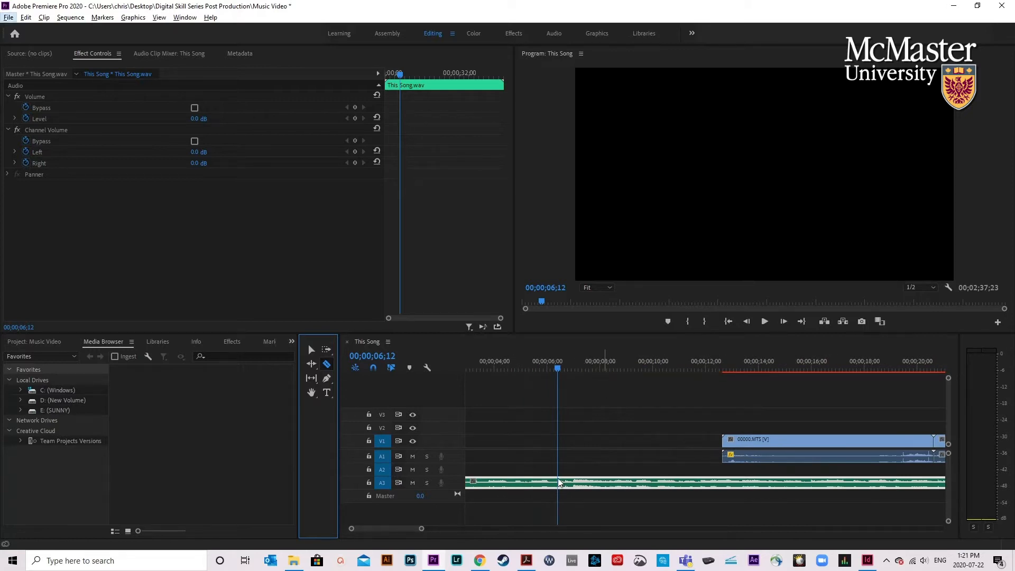
click(326, 365)
click(558, 483)
scroll(590, 462, down, 2)
scroll(590, 462, down, 2)
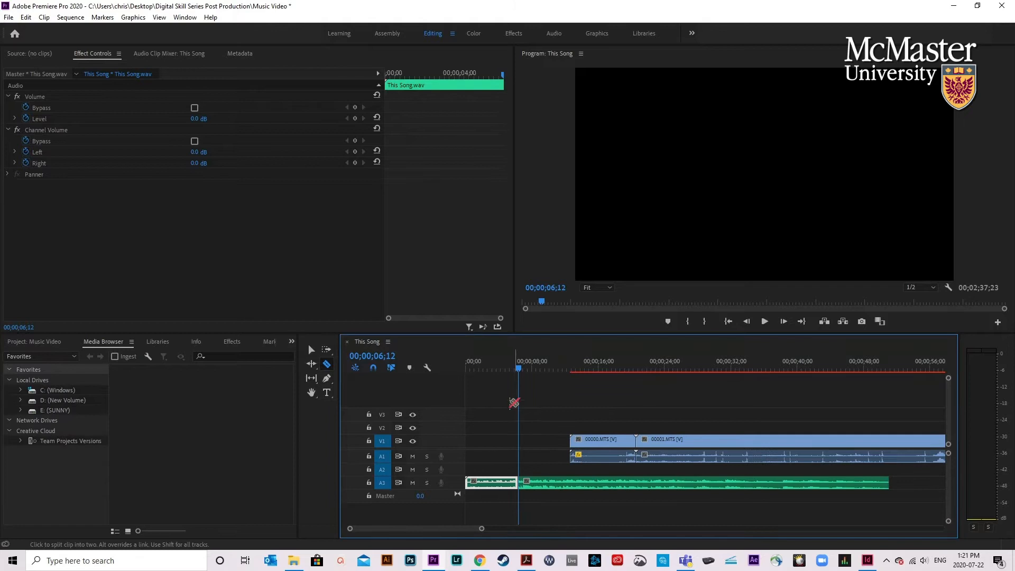
Move the 00006.MTS clip later on V1 and place the 00004.MTS clip at the sequence start, ahead of the other clips.
click(312, 350)
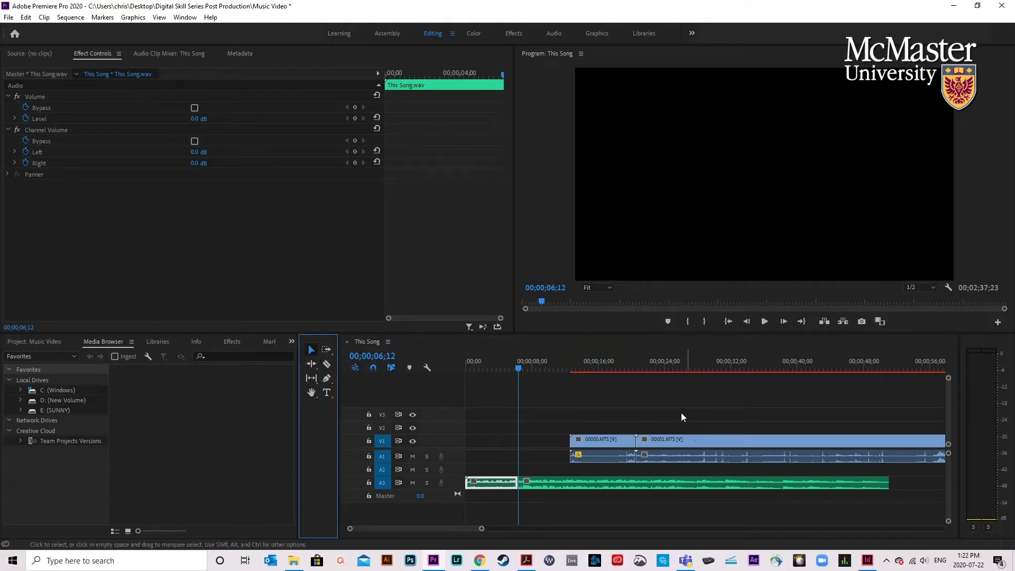
scroll(667, 397, down, 3)
scroll(667, 396, down, 5)
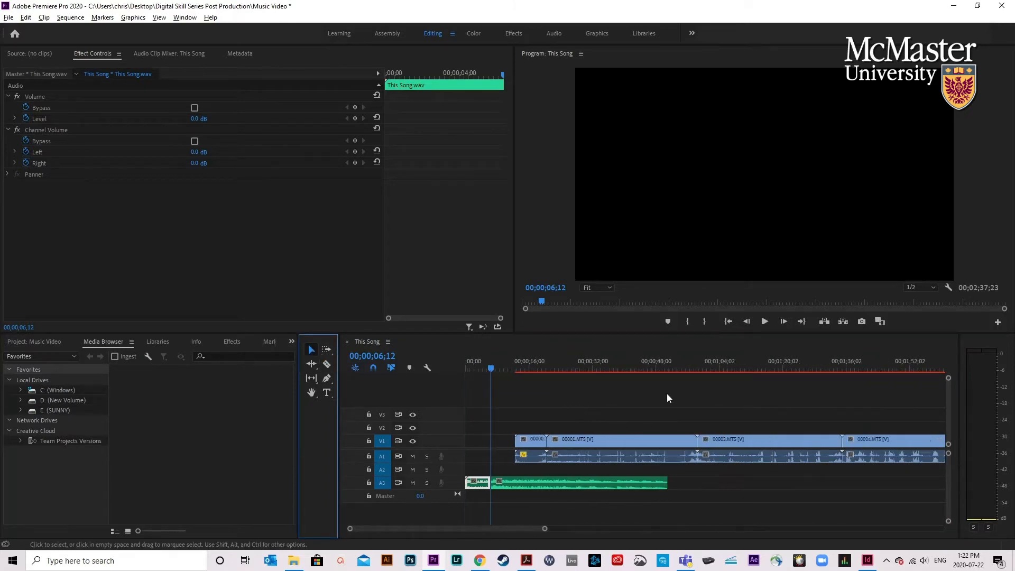
scroll(667, 393, up, 3)
drag(506, 361, 752, 369)
drag(815, 437, 892, 437)
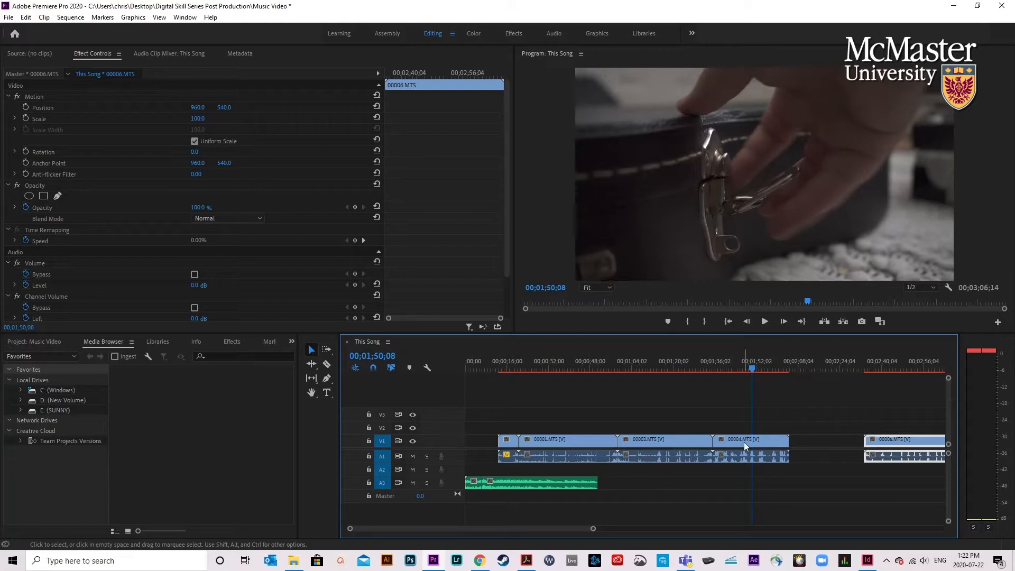
mouse_move(499, 424)
mouse_down()
mouse_move(768, 458)
mouse_move(750, 453)
mouse_move(803, 447)
mouse_move(500, 444)
mouse_up()
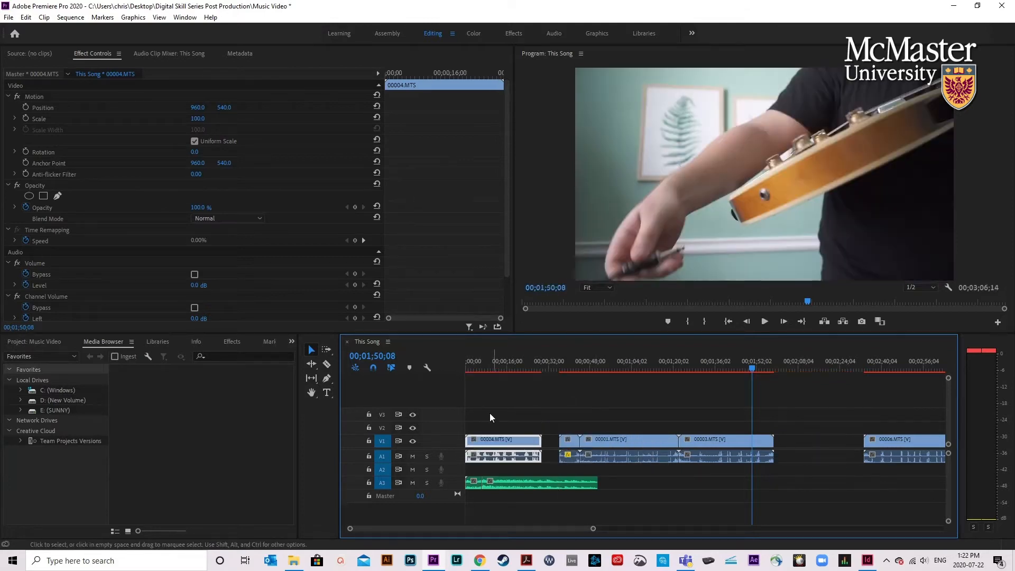
Cut the 00004.MTS clip just after its start and at 00;00;02;14, and delete the pieces outside the two cuts.
click(472, 368)
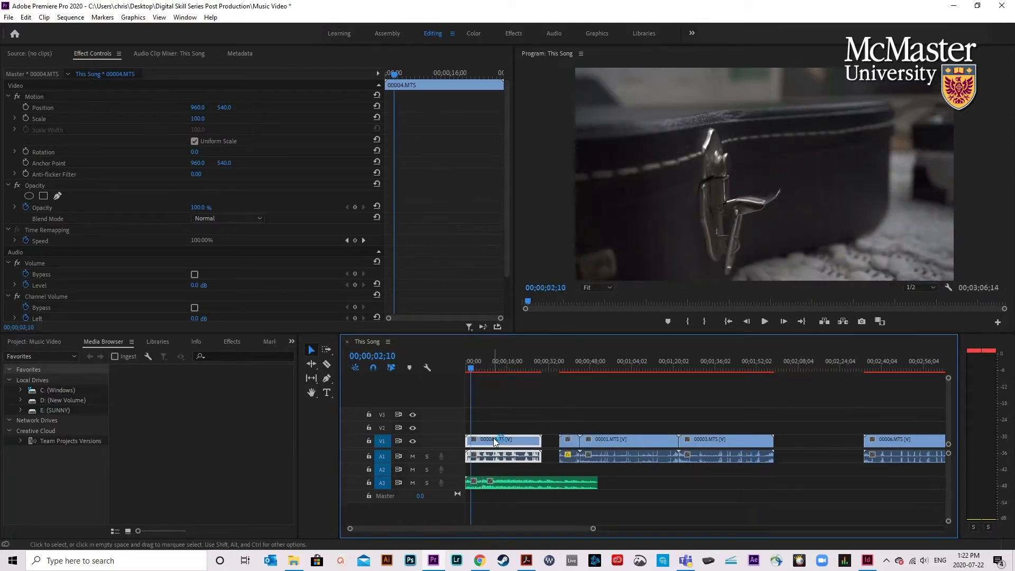
scroll(476, 443, up, 3)
scroll(476, 445, up, 4)
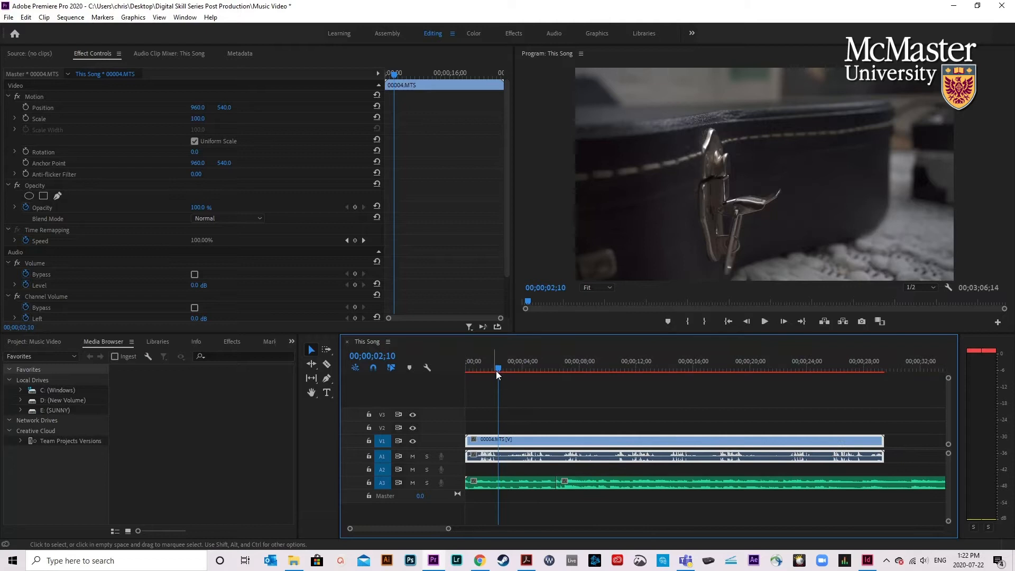
scroll(494, 389, up, 3)
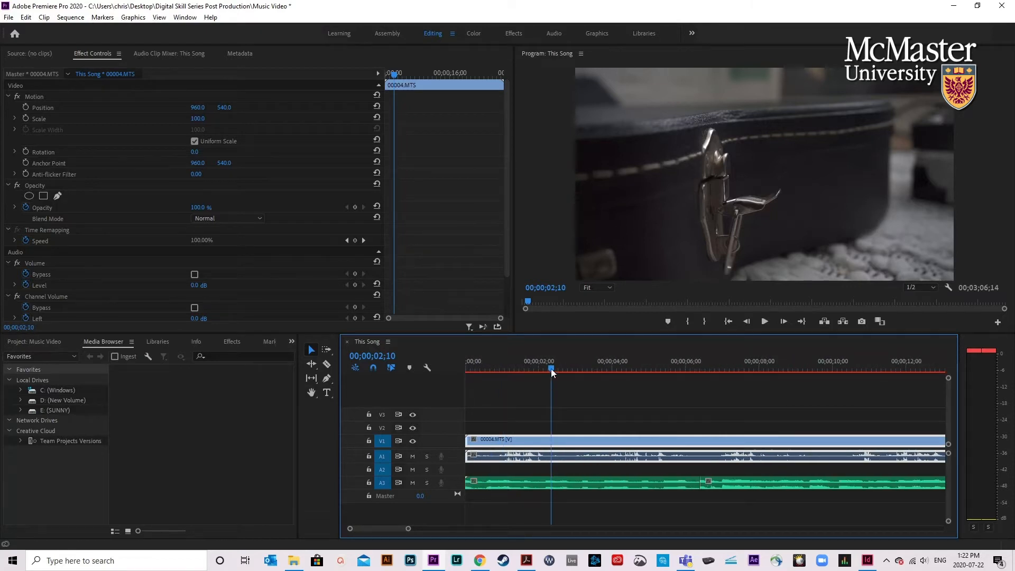
mouse_move(550, 368)
mouse_down()
mouse_move(466, 367)
mouse_move(555, 368)
mouse_up()
click(326, 365)
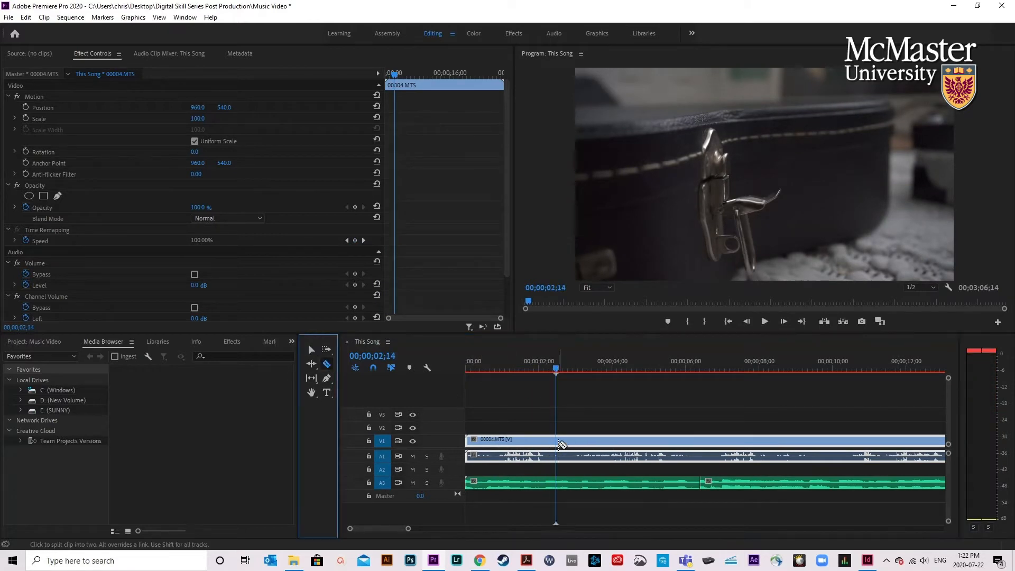
click(556, 440)
click(478, 441)
key(v)
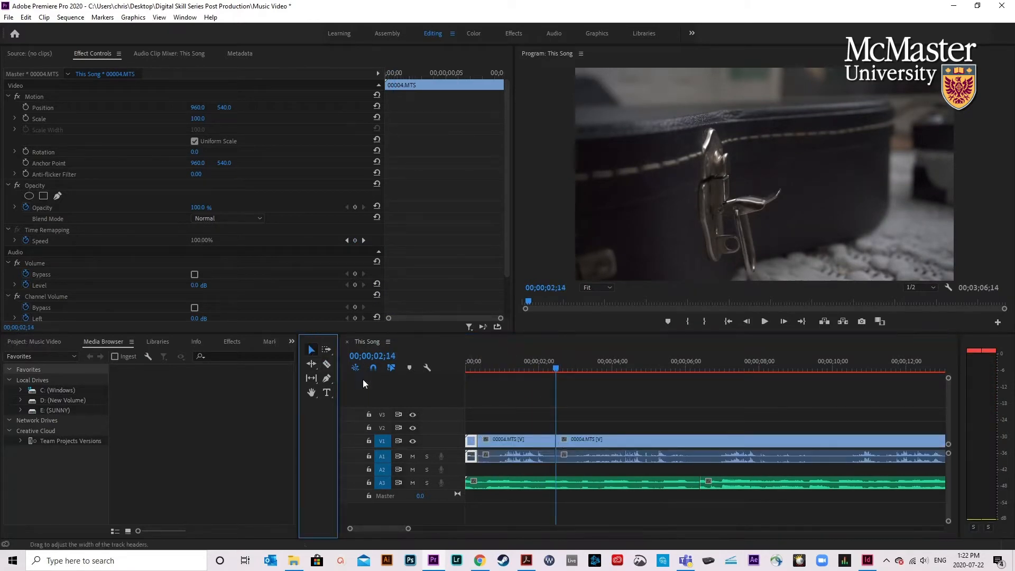
key(Delete)
click(645, 442)
key(Delete)
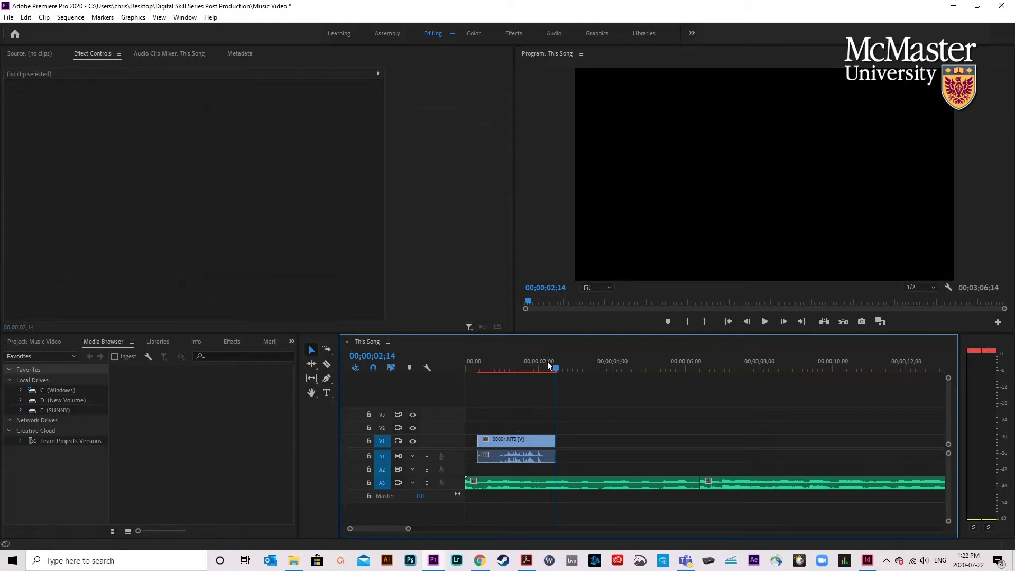
Preview the trimmed 00004.MTS clip against the song and move it earlier to the very start of the sequence.
drag(548, 362, 395, 376)
key(space)
key(space)
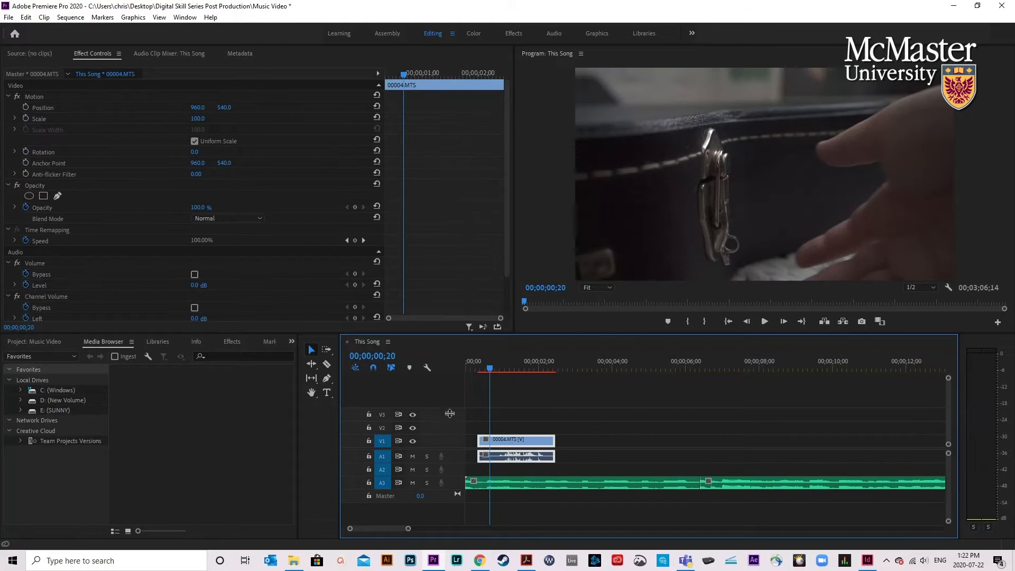
scroll(481, 464, up, 6)
click(511, 364)
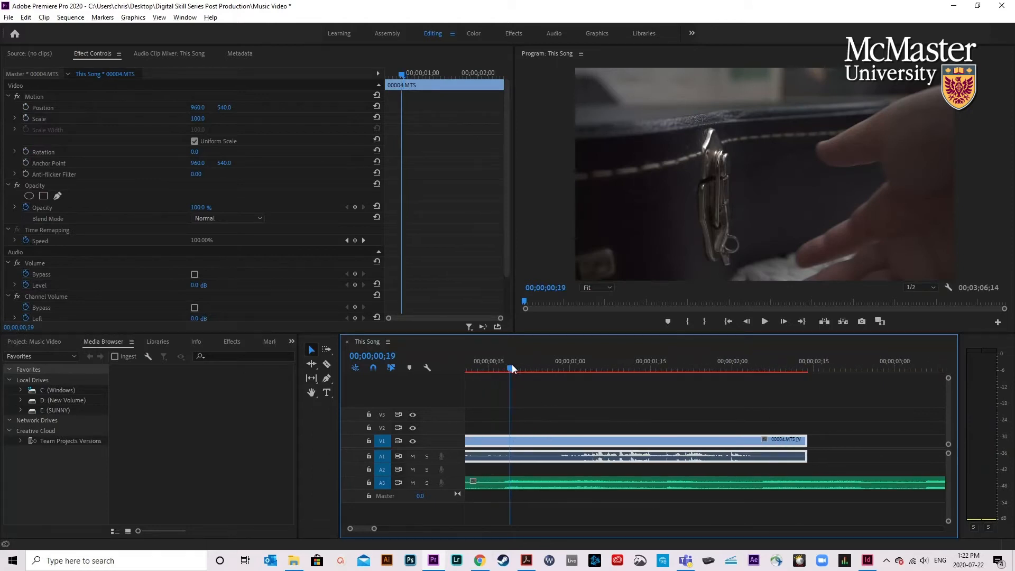
scroll(546, 408, down, 4)
drag(572, 441, 546, 441)
scroll(508, 461, up, 2)
Play the opening of the sequence to check the latch clip's timing against the song.
key(space)
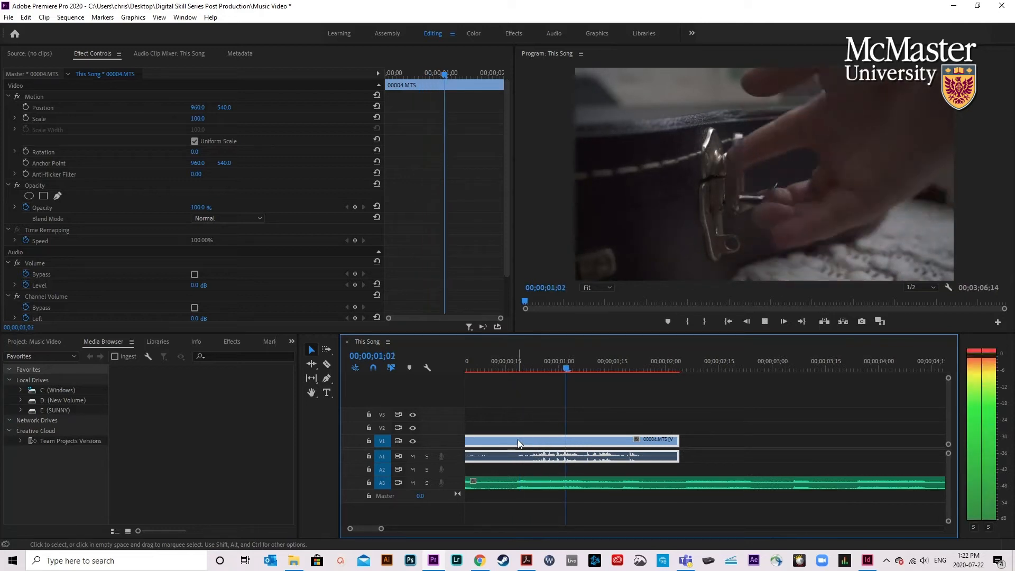
key(space)
click(471, 367)
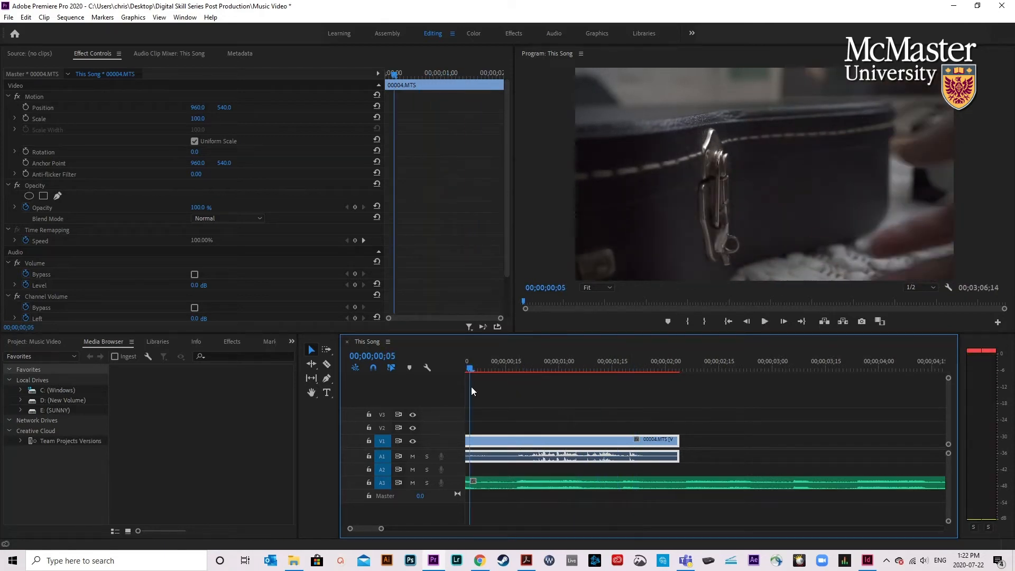
key(space)
key(space)
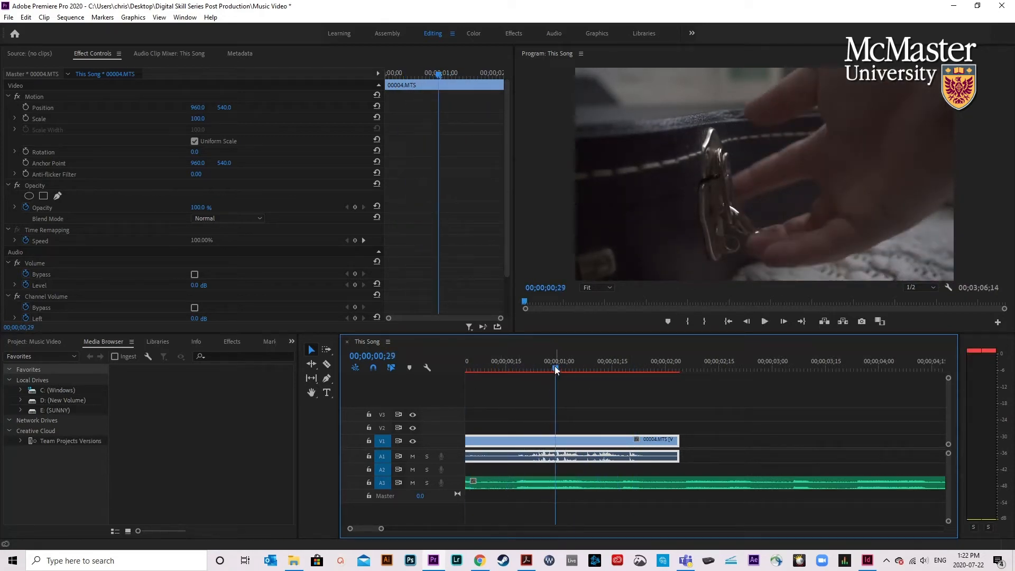
Cut the 00004.MTS clip at 00;00;01;00 and delete the part before the cut.
key(space)
key(space)
drag(574, 367, 559, 366)
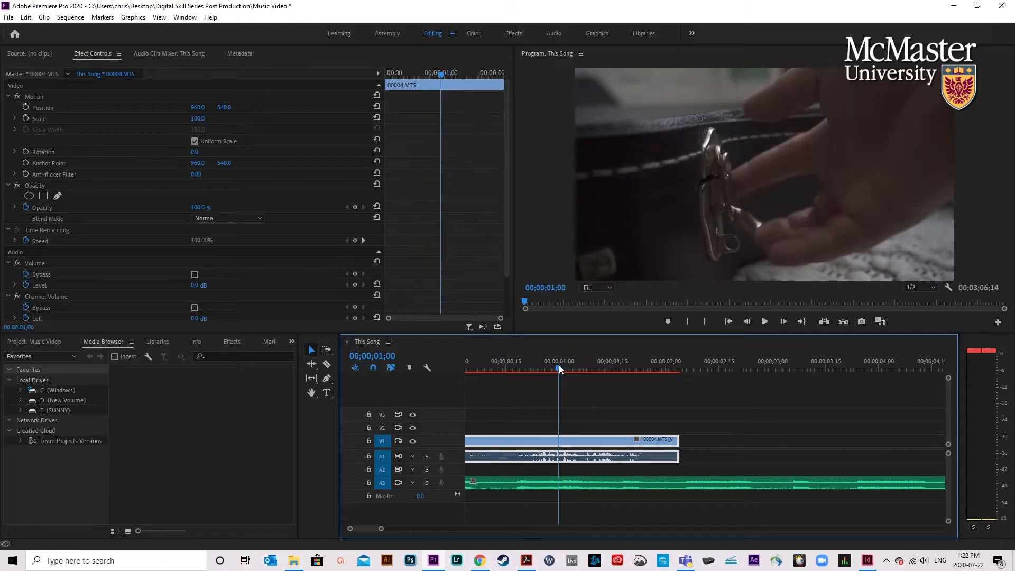
click(327, 363)
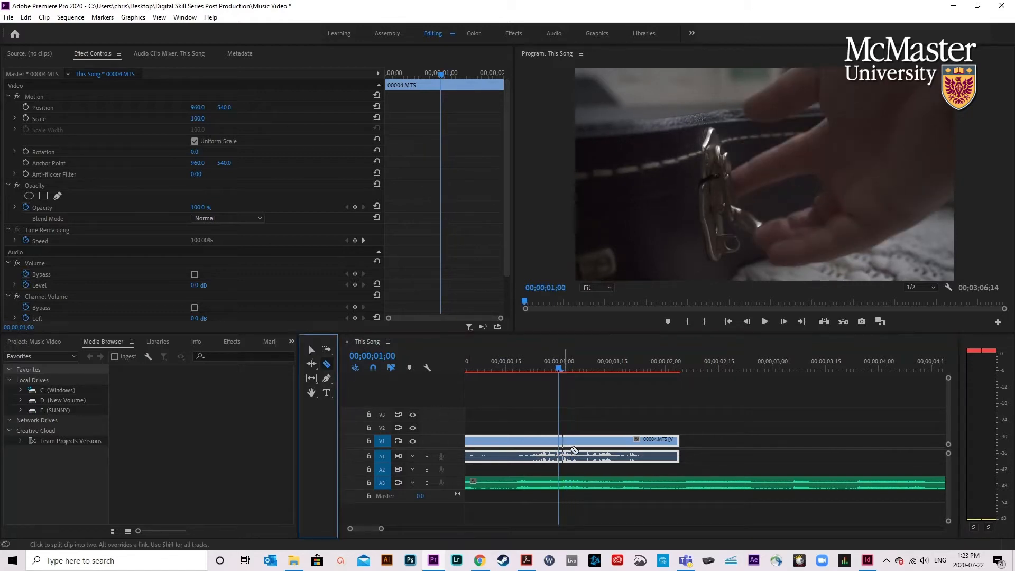
click(561, 449)
key(v)
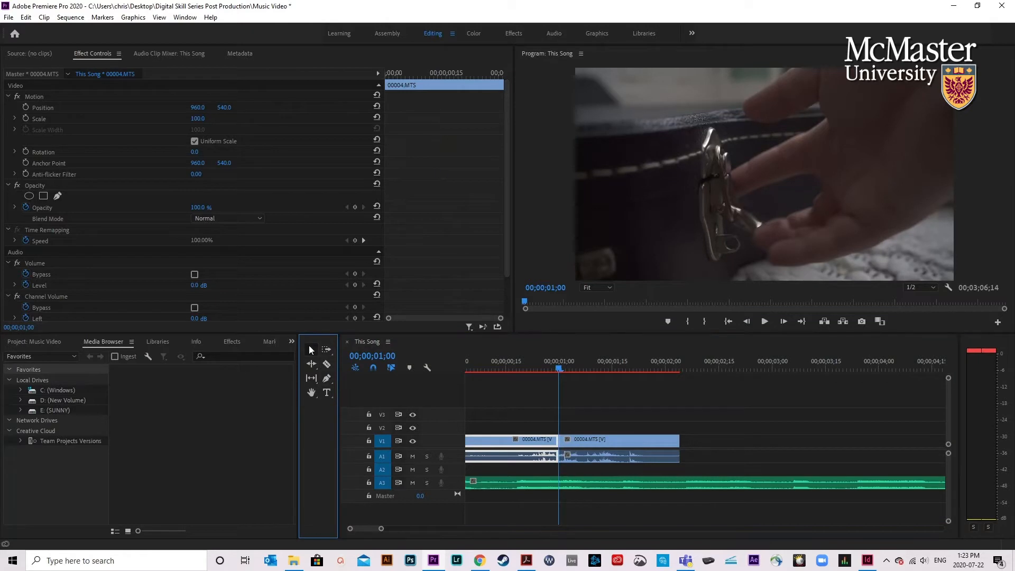
click(526, 443)
key(Delete)
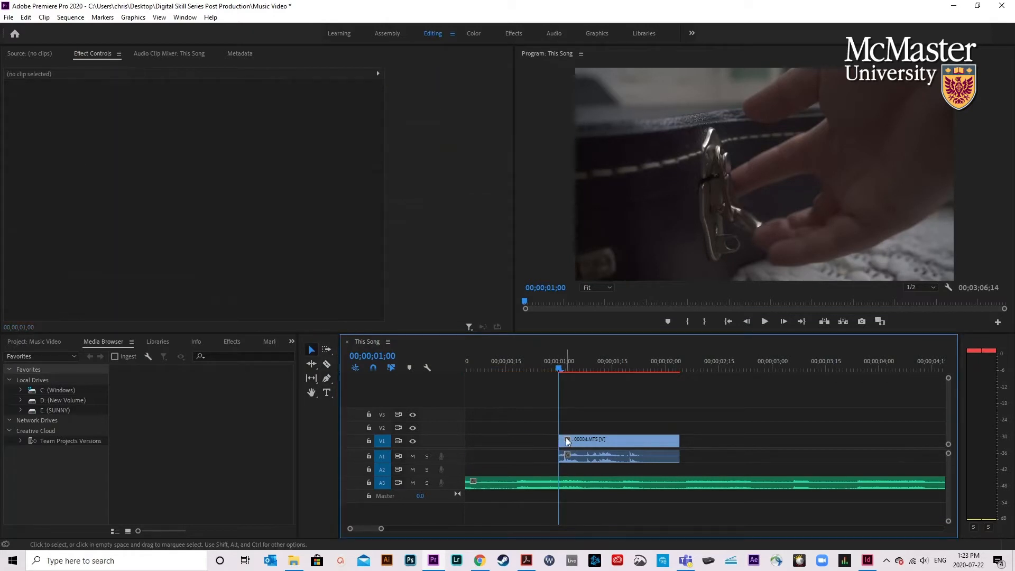
Move the remaining 00004.MTS clip earlier to 00;00;00;18, and extend its beginning back to the sequence start.
click(568, 441)
drag(568, 442, 526, 442)
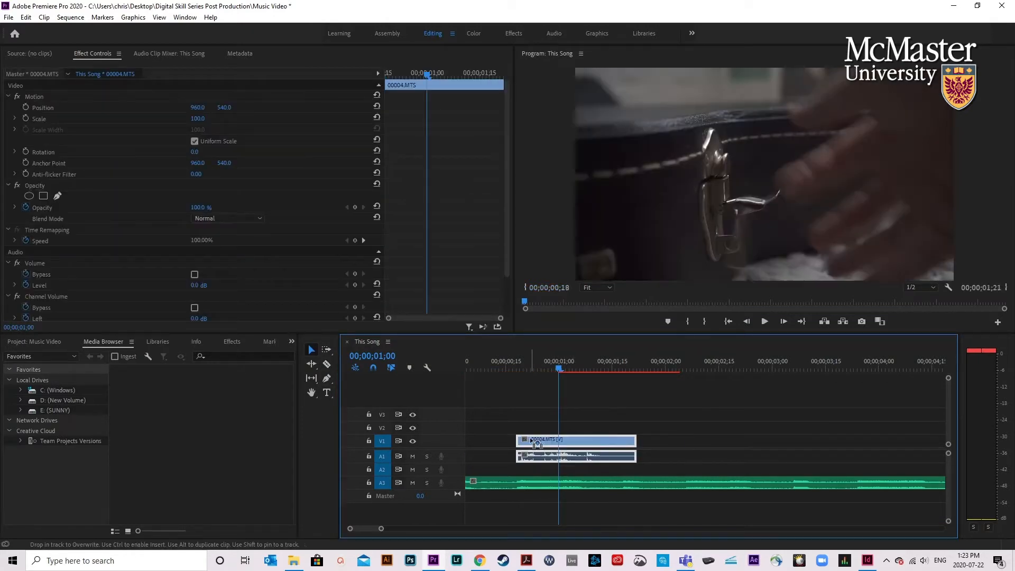
drag(565, 360, 517, 376)
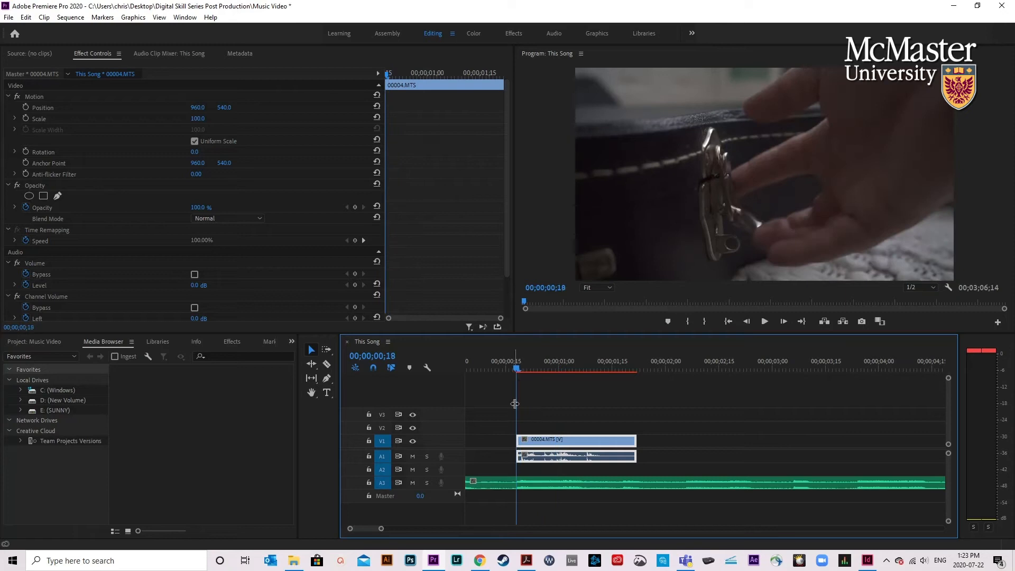
drag(519, 439, 400, 425)
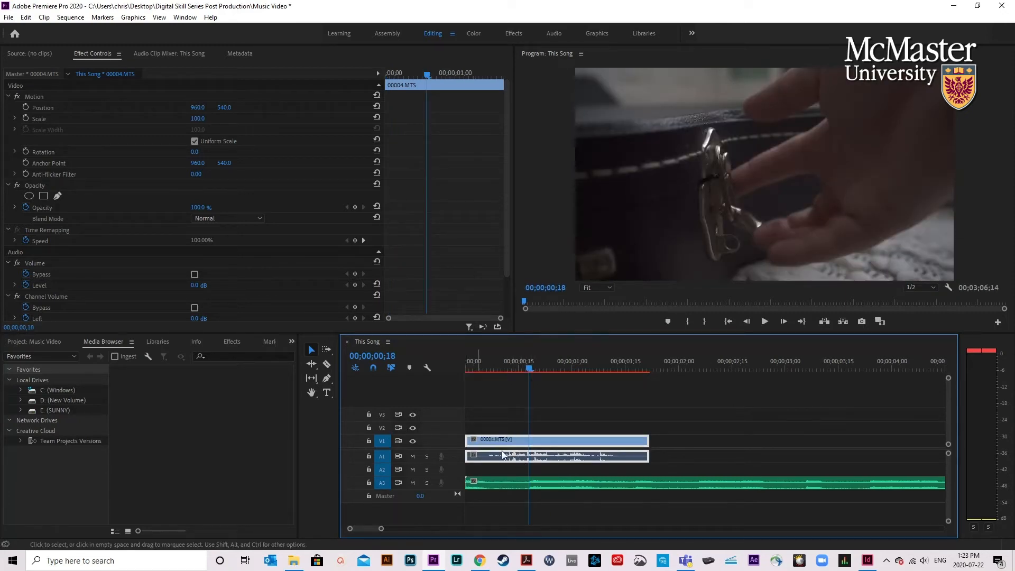
Lower the 00004.MTS clip's volume level to -15.0 dB and play the opening to hear it against the song.
click(168, 286)
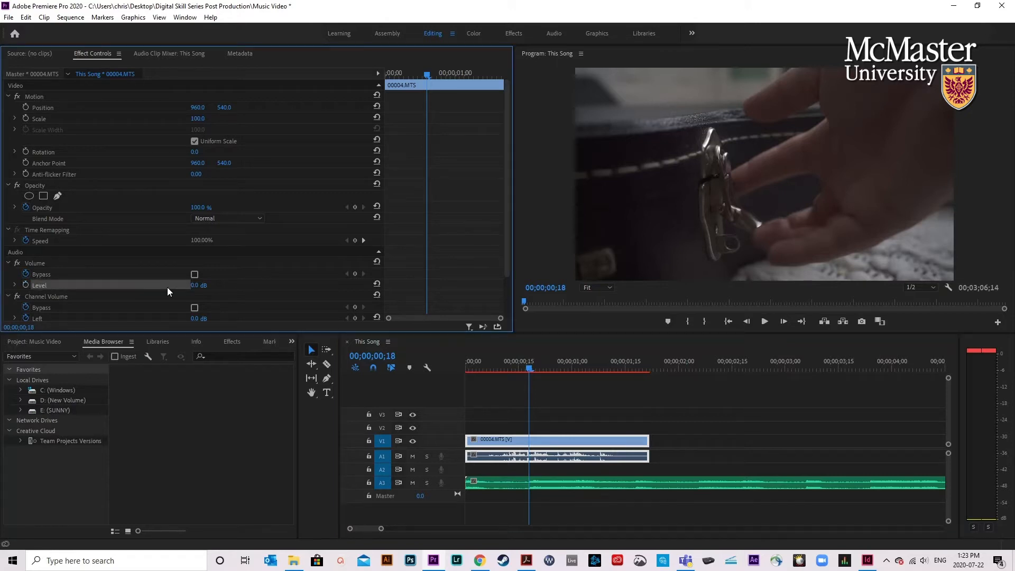
drag(196, 288, 169, 286)
drag(527, 369, 454, 369)
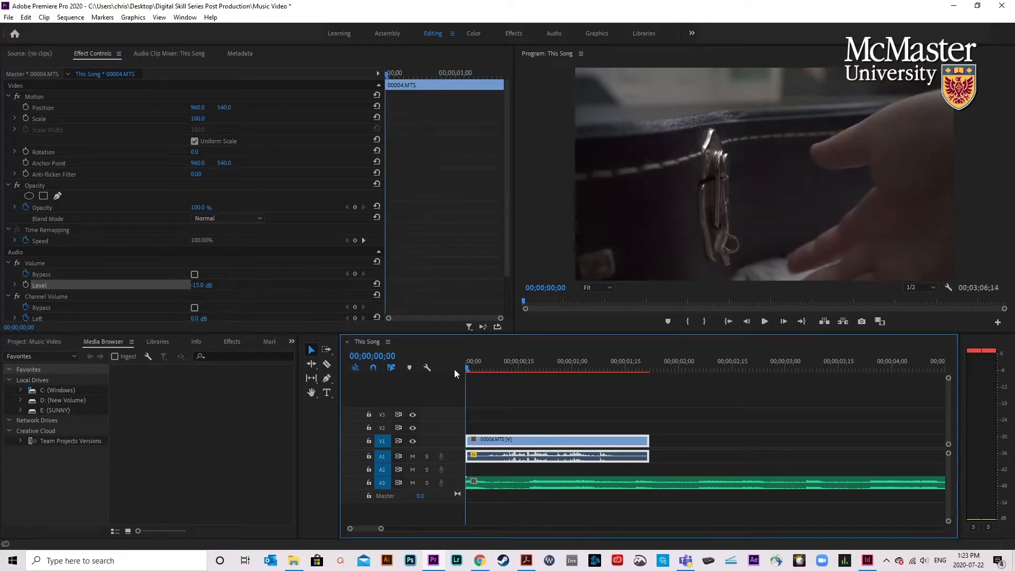
key(space)
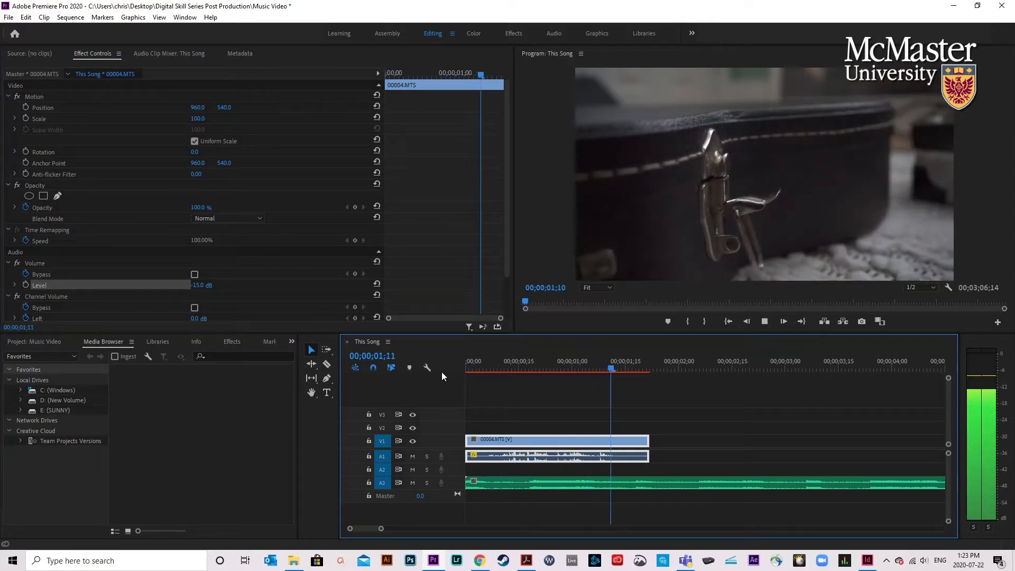
Replay the opening and trim the end of the 00004.MTS clip to 00;00;01;18.
drag(632, 368, 380, 371)
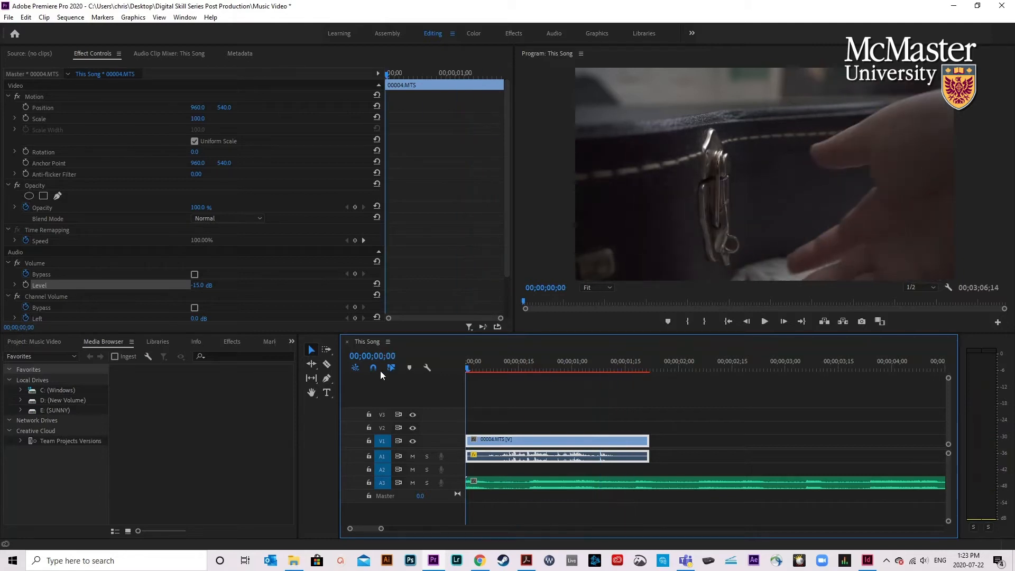
key(space)
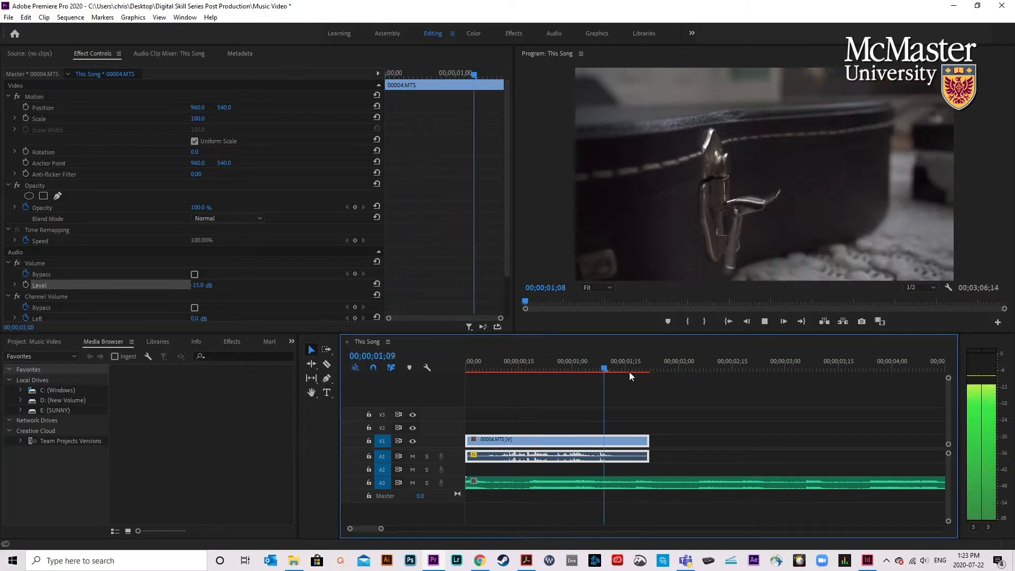
click(636, 367)
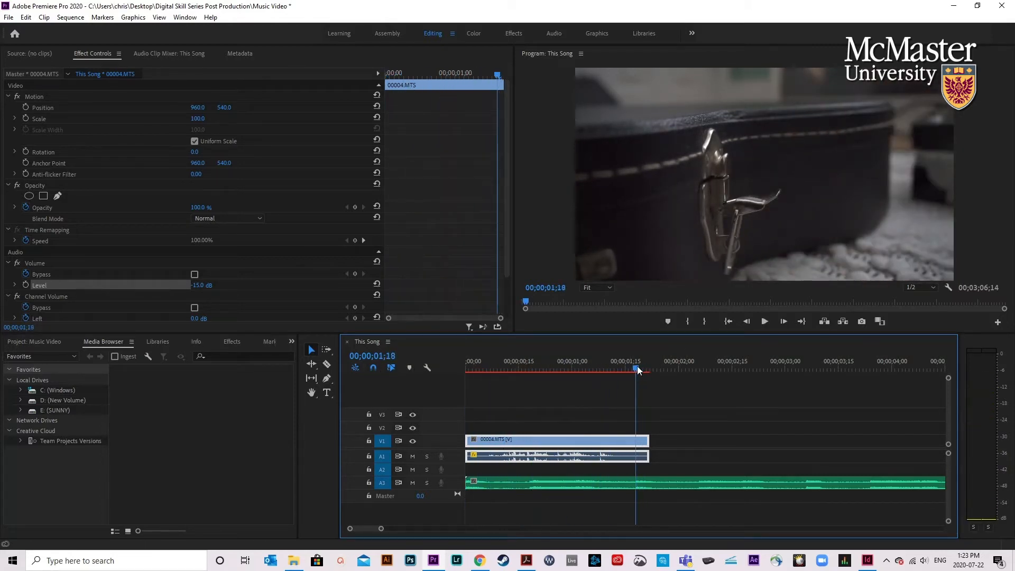
drag(647, 441, 635, 440)
Move the 00000.MTS clip from later in the sequence to shortly after the 00004.MTS clip on V1.
scroll(636, 433, down, 3)
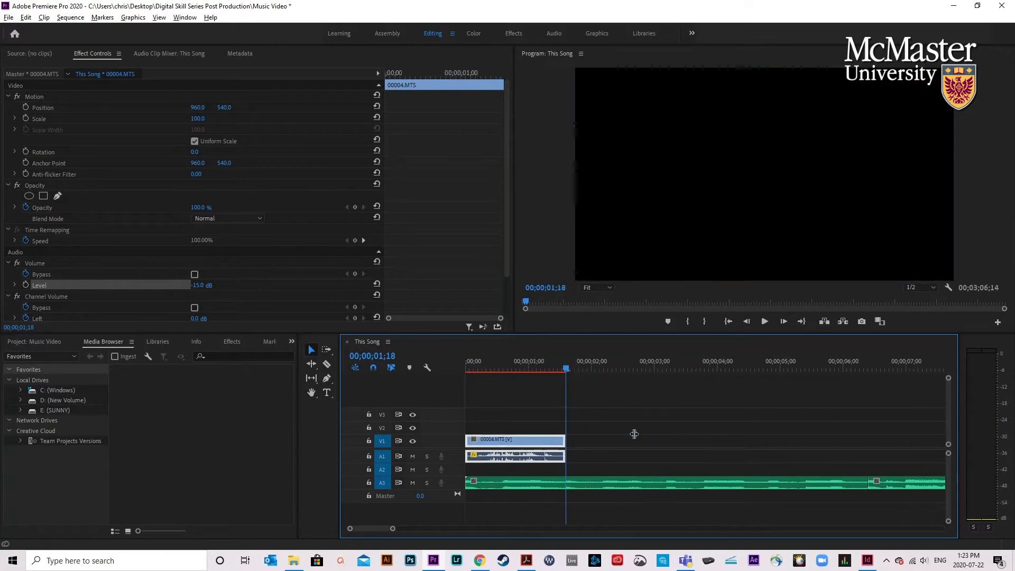
scroll(635, 429, down, 5)
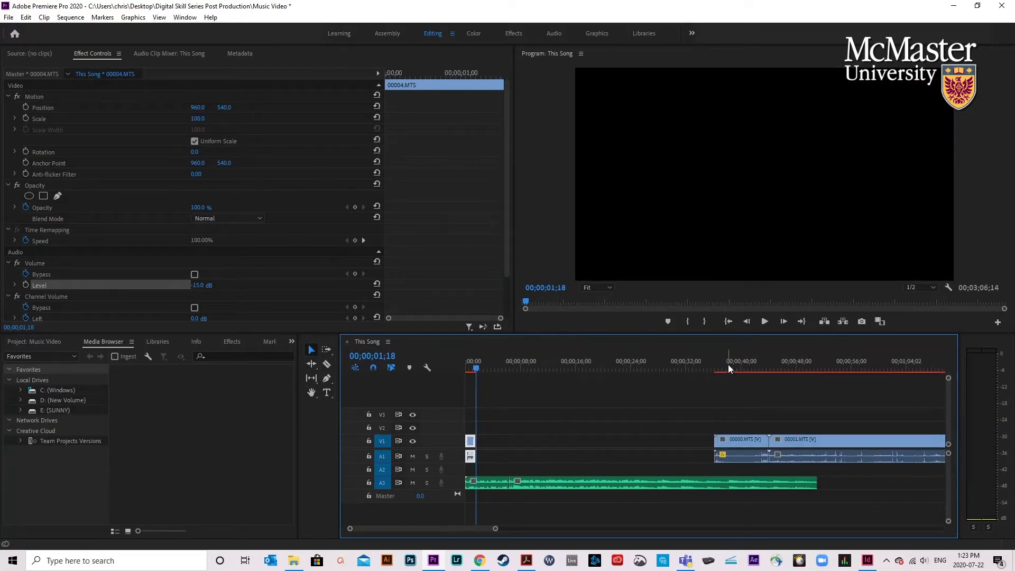
click(733, 365)
click(734, 366)
drag(725, 440, 506, 443)
scroll(505, 442, up, 5)
scroll(521, 441, up, 3)
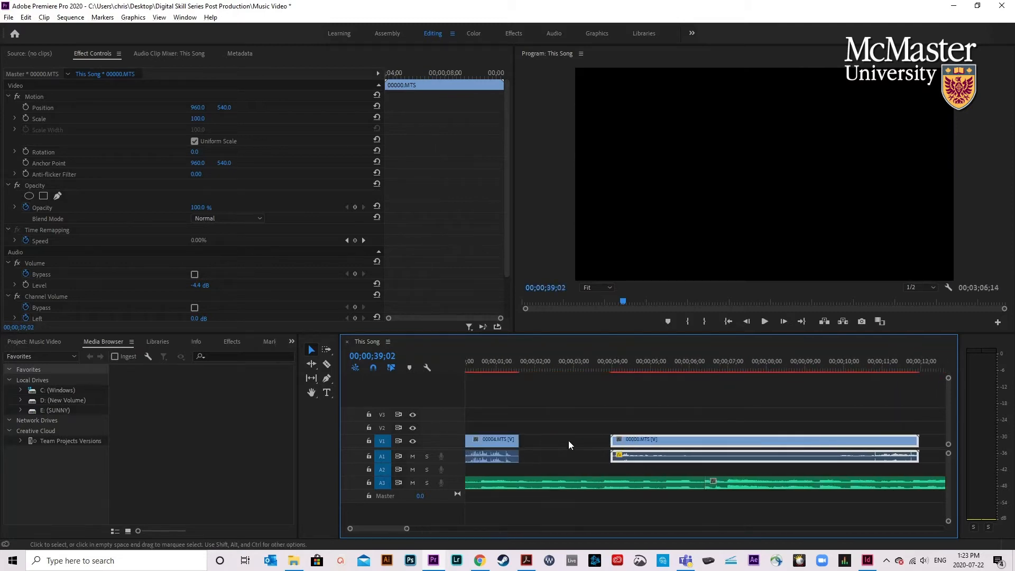
drag(686, 436, 561, 437)
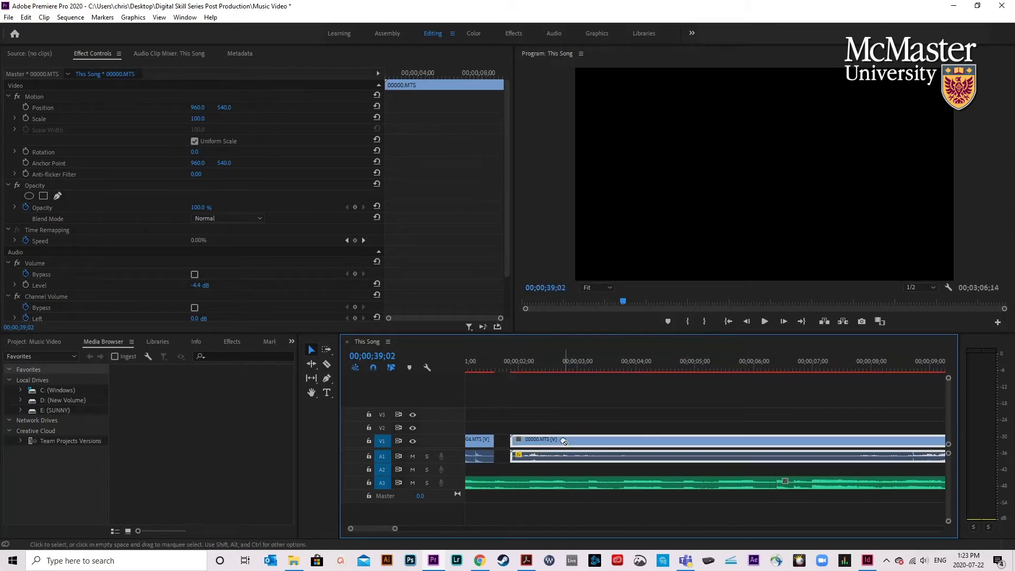
Trim the start of the 00000.MTS clip to about 00;00;02;08 and butt it against the end of the 00004.MTS clip.
click(516, 363)
key(space)
mouse_move(516, 364)
mouse_down()
mouse_move(547, 369)
mouse_move(534, 369)
mouse_up()
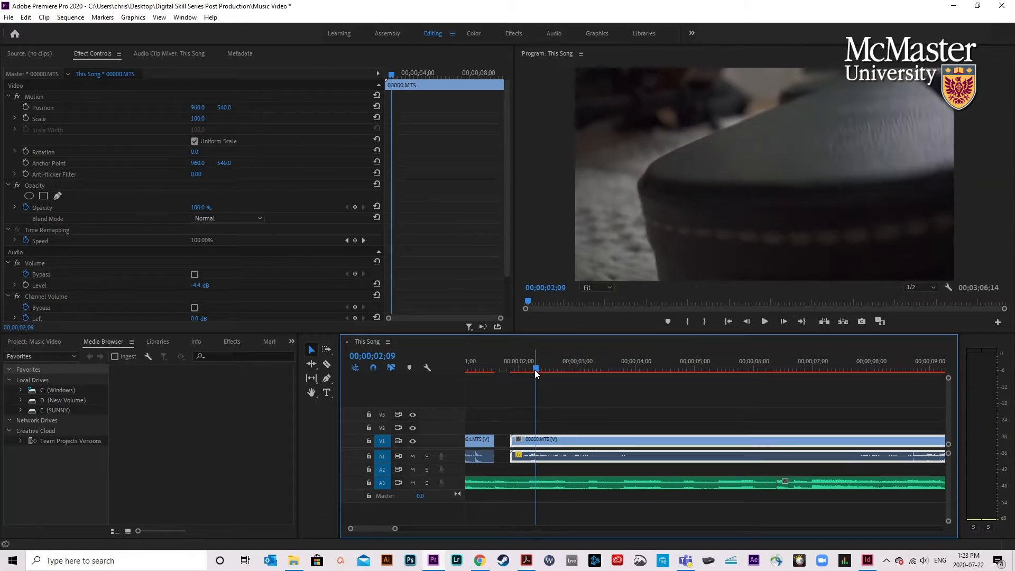
click(535, 367)
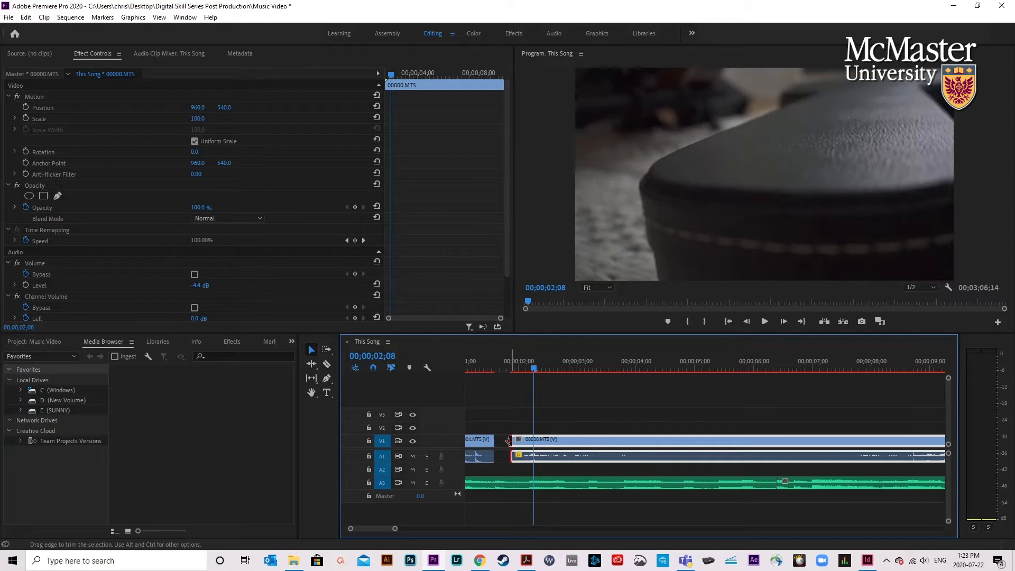
drag(509, 441, 535, 441)
click(536, 369)
drag(534, 369, 553, 369)
drag(557, 440, 521, 437)
Play across the join of the first two clips and trim the end of the 00000.MTS clip to 00;00;03;06.
mouse_move(476, 367)
mouse_down()
mouse_move(457, 364)
mouse_move(491, 369)
mouse_up()
key(space)
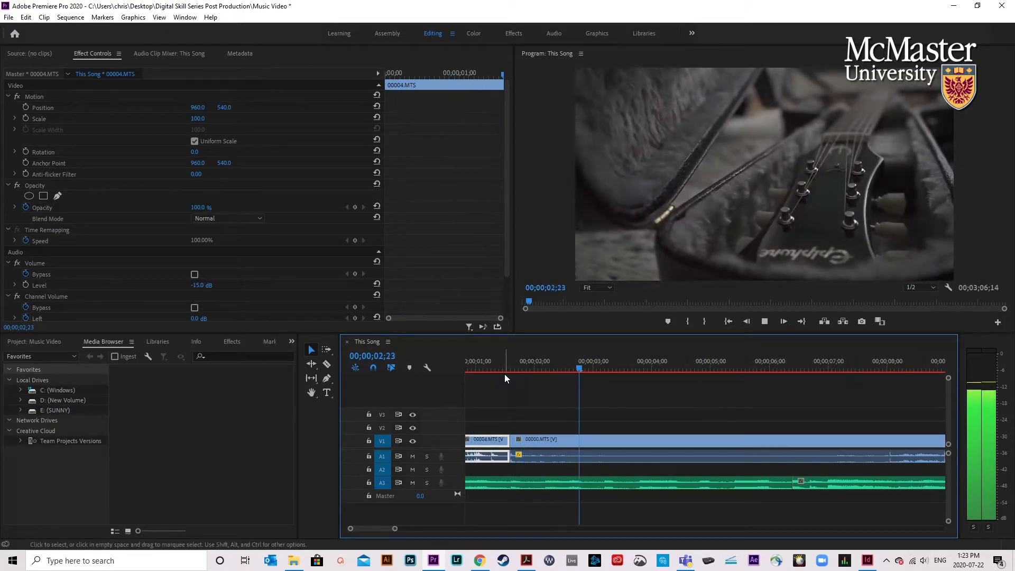
scroll(652, 454, down, 5)
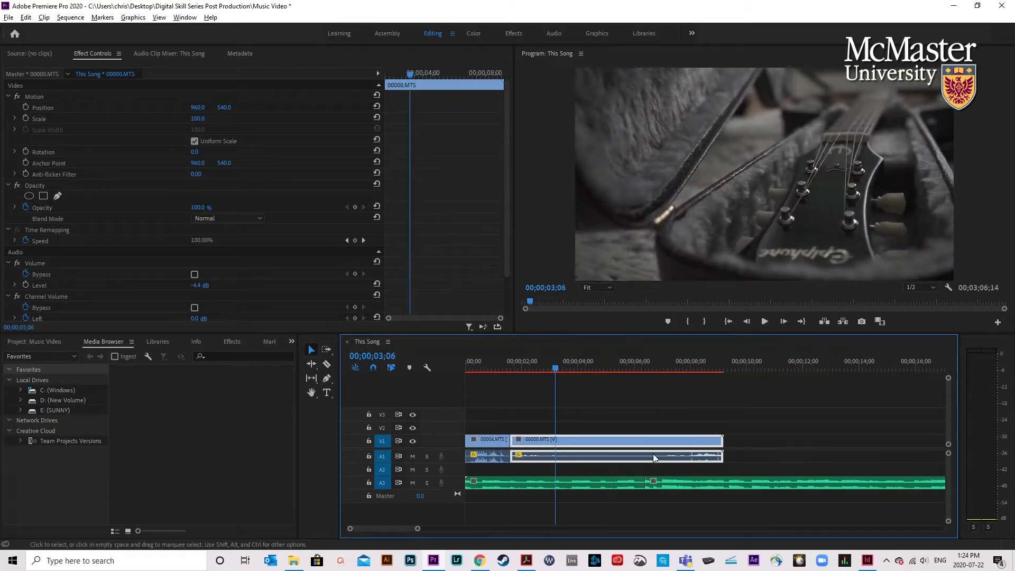
drag(726, 444, 556, 444)
scroll(550, 467, up, 5)
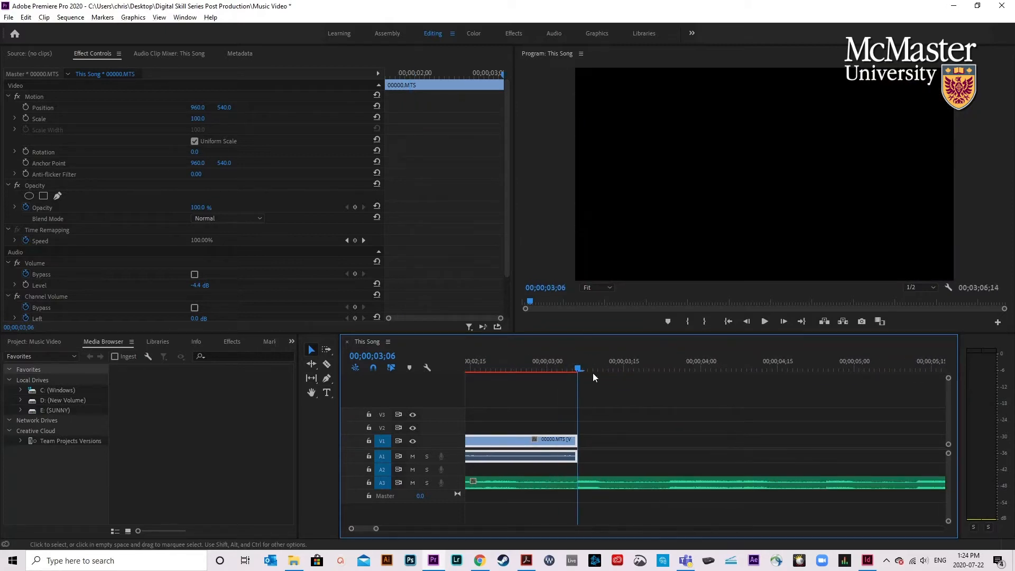
click(576, 365)
Preview the 00001.MTS amplifier clip, and move the 00003.MTS clip earlier on V1 into the gap before it.
scroll(575, 422, down, 6)
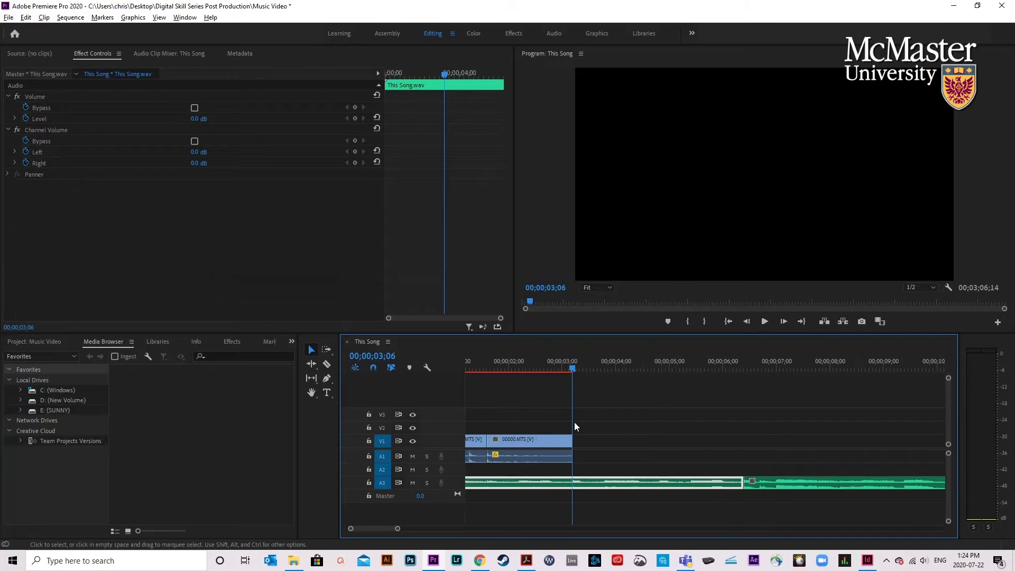
scroll(575, 422, down, 4)
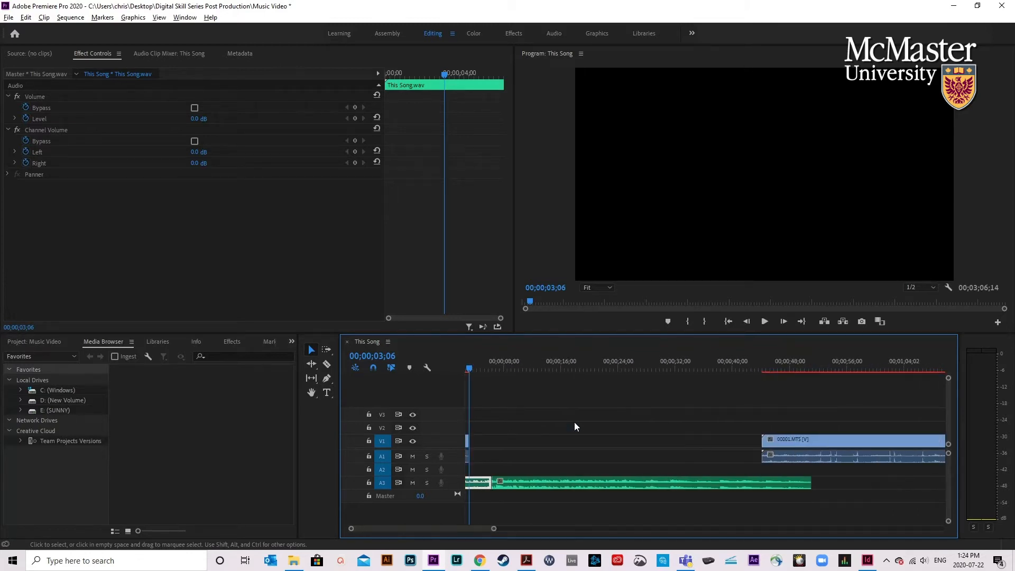
drag(743, 373, 839, 365)
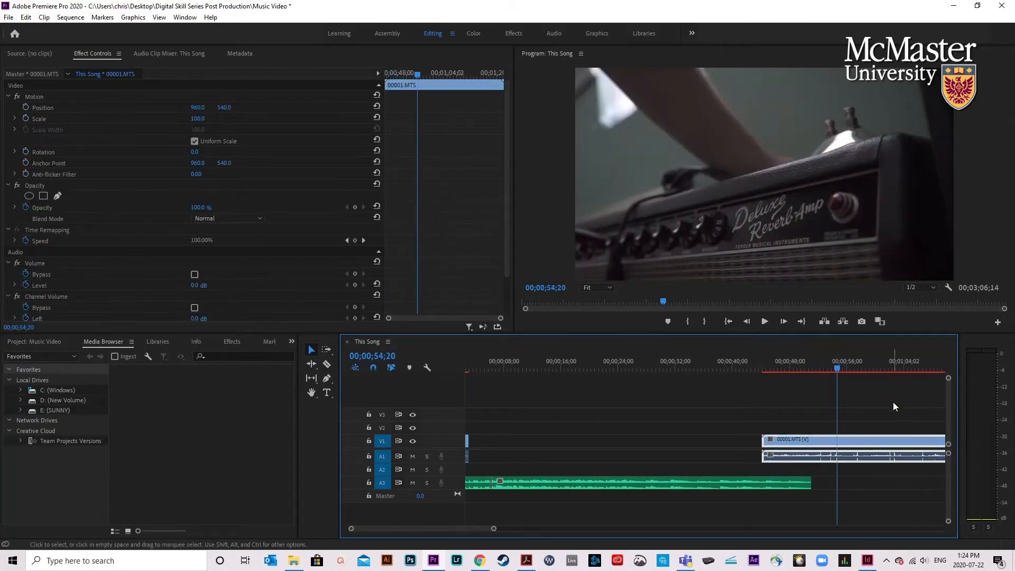
scroll(782, 372, down, 2)
scroll(783, 372, down, 2)
drag(748, 440, 536, 436)
scroll(585, 408, up, 3)
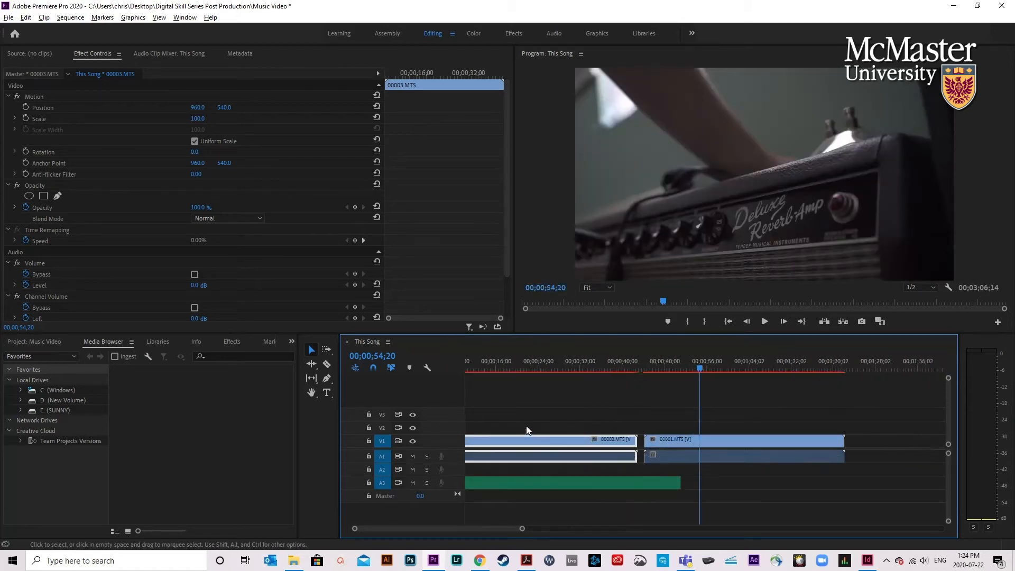
Preview the guitar cable being plugged in and cut the 00003.MTS clip at 00;00;31;21 and 00;00;28;16.
drag(608, 361, 697, 374)
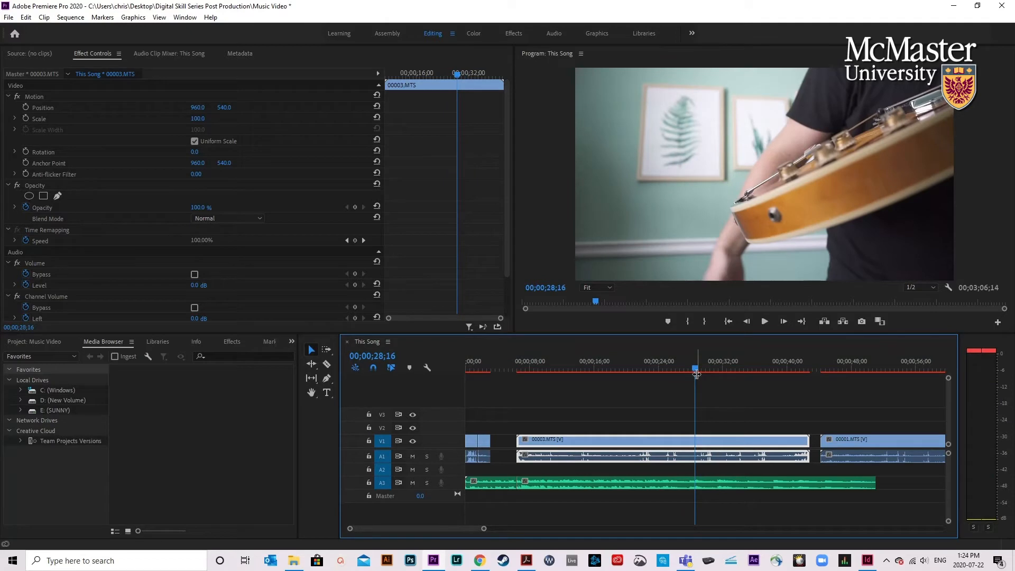
key(space)
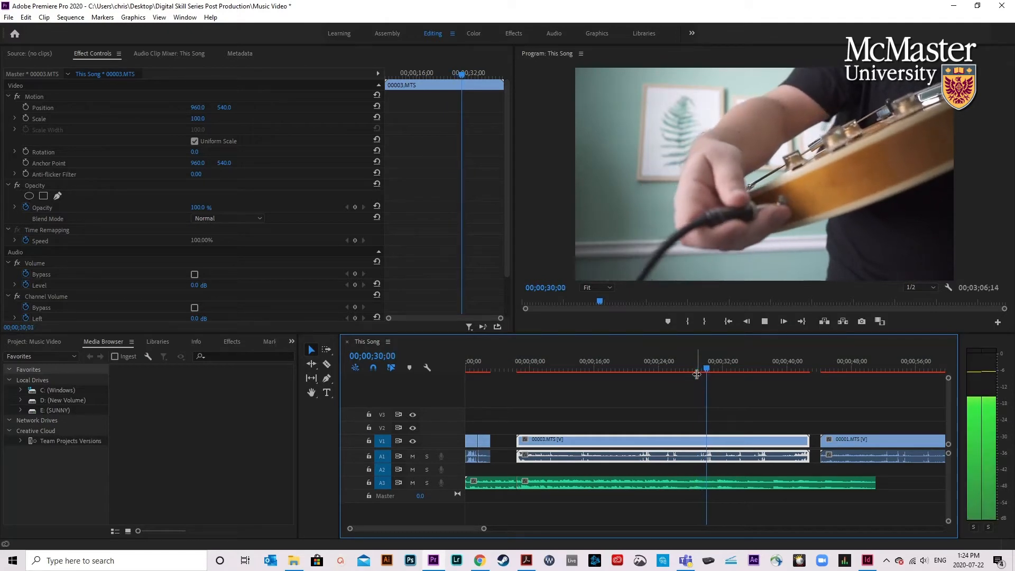
key(space)
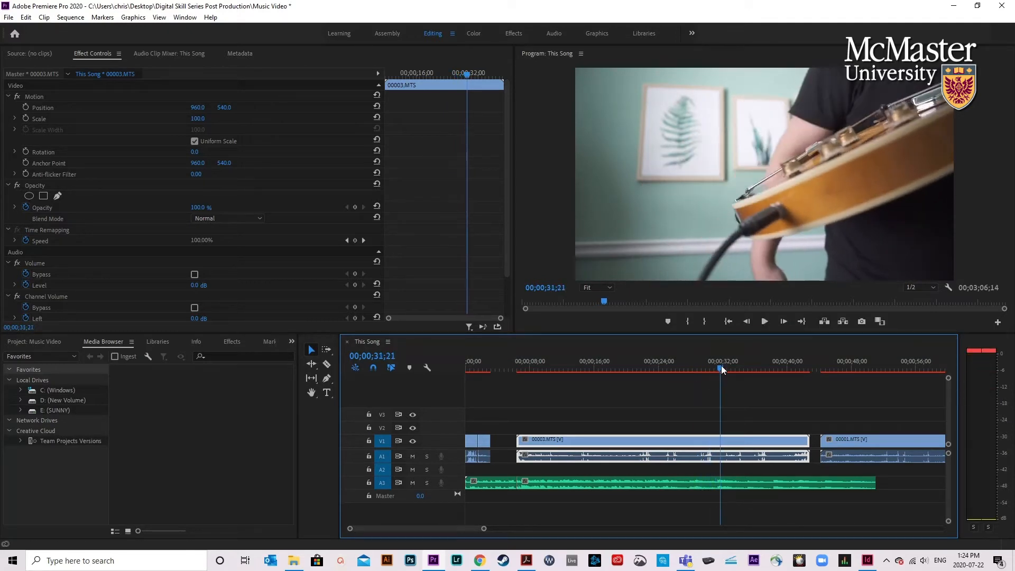
click(327, 364)
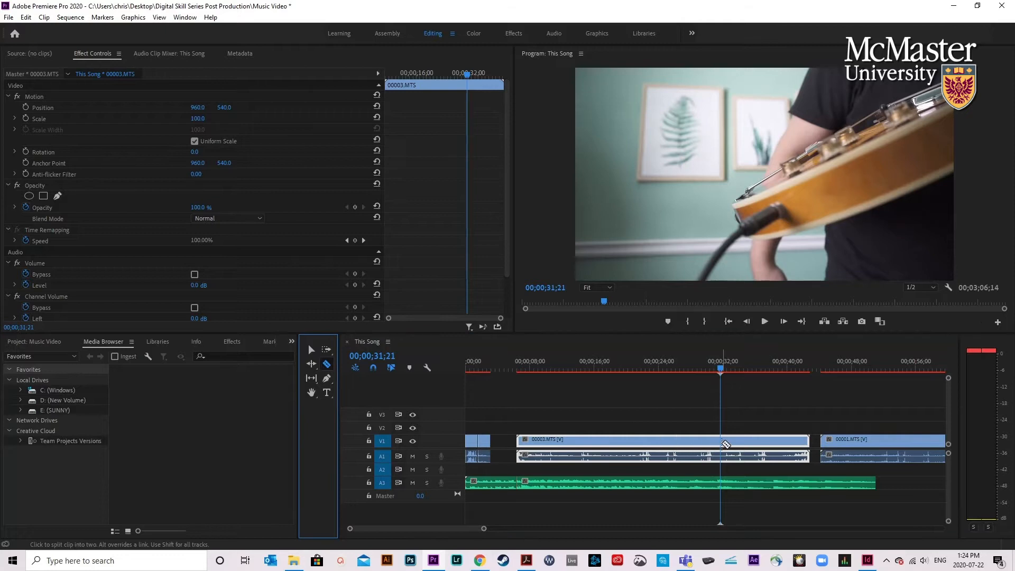
click(722, 444)
drag(733, 373, 695, 369)
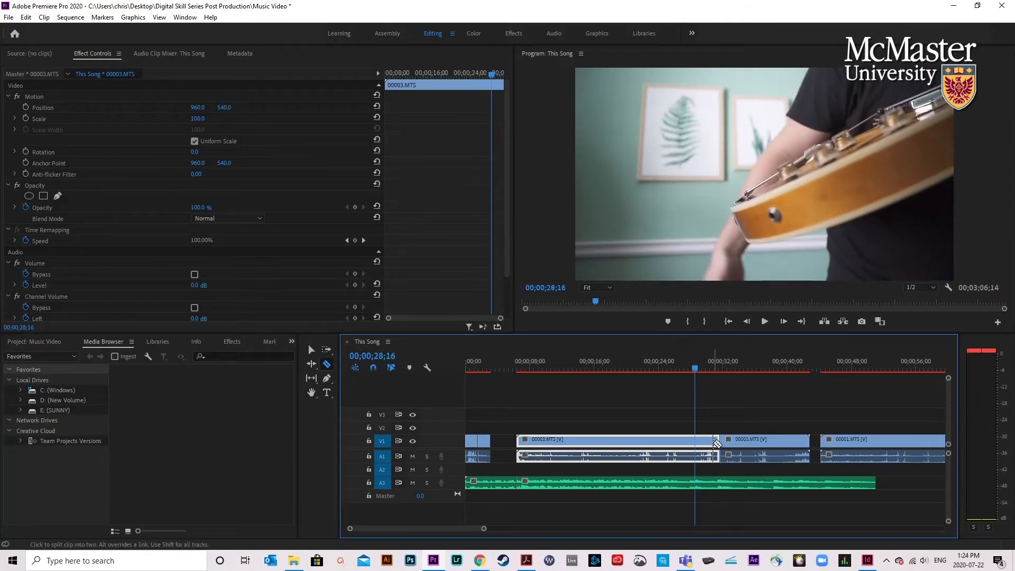
click(699, 440)
Delete the 00003.MTS pieces outside the two cuts and move the remaining middle piece earlier to about 00;00;04;16.
click(312, 350)
click(577, 441)
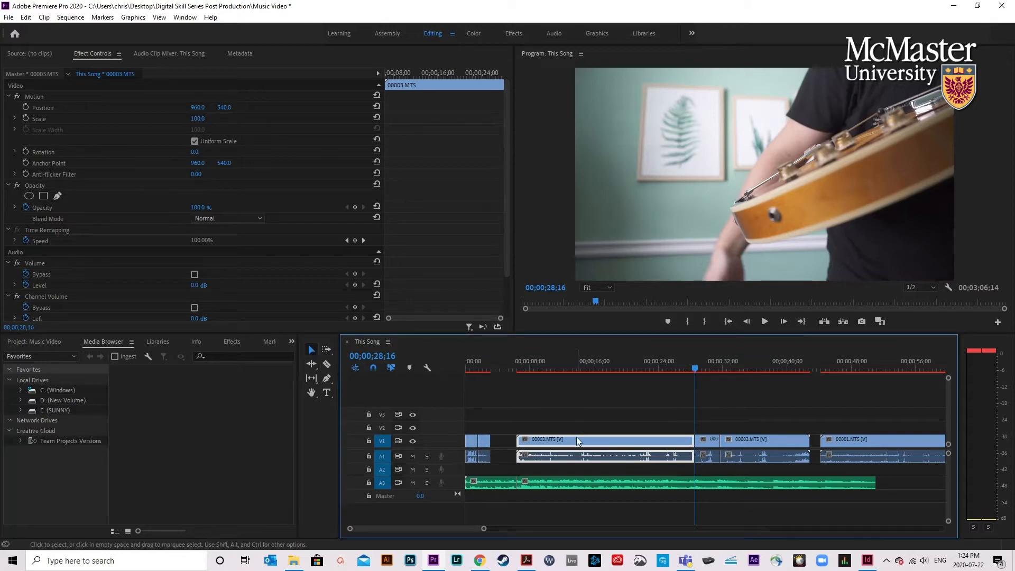
key(Delete)
click(771, 442)
key(Delete)
drag(707, 442, 513, 443)
scroll(517, 444, up, 10)
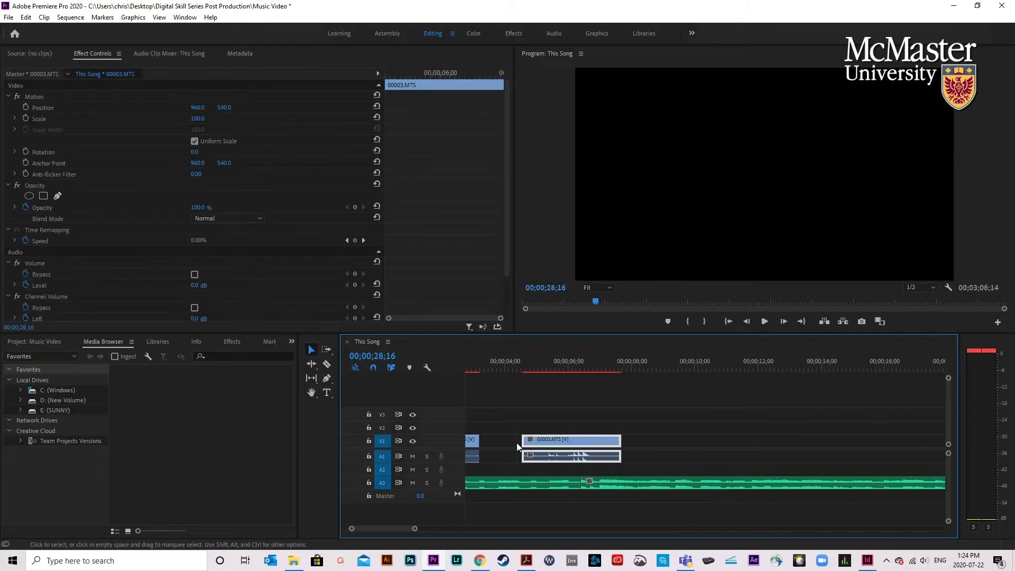
Play the end of the 00000.MTS clip, trim the start of the 00003.MTS clip and close the gap between the two clips.
click(568, 363)
key(space)
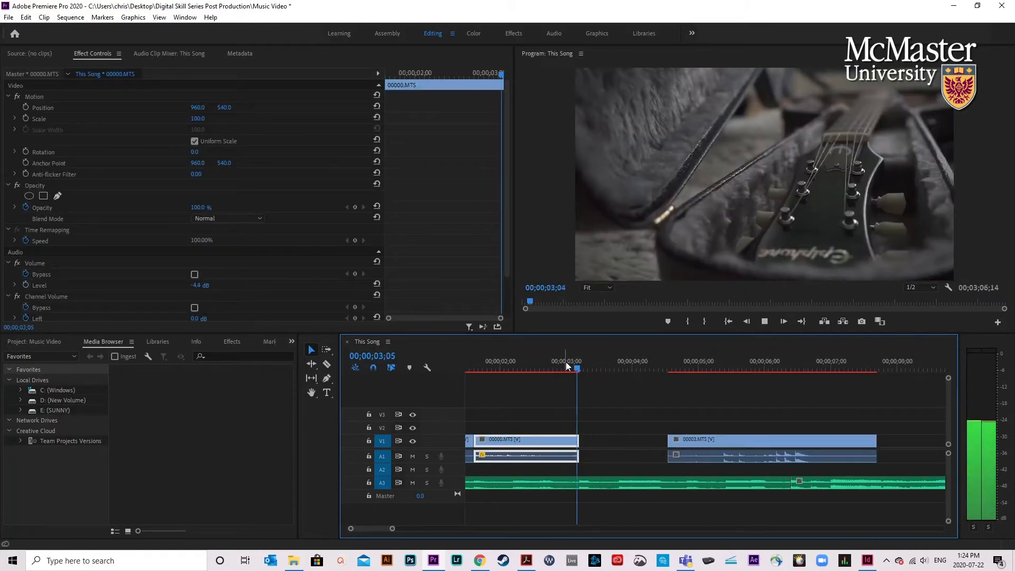
key(space)
click(545, 372)
key(space)
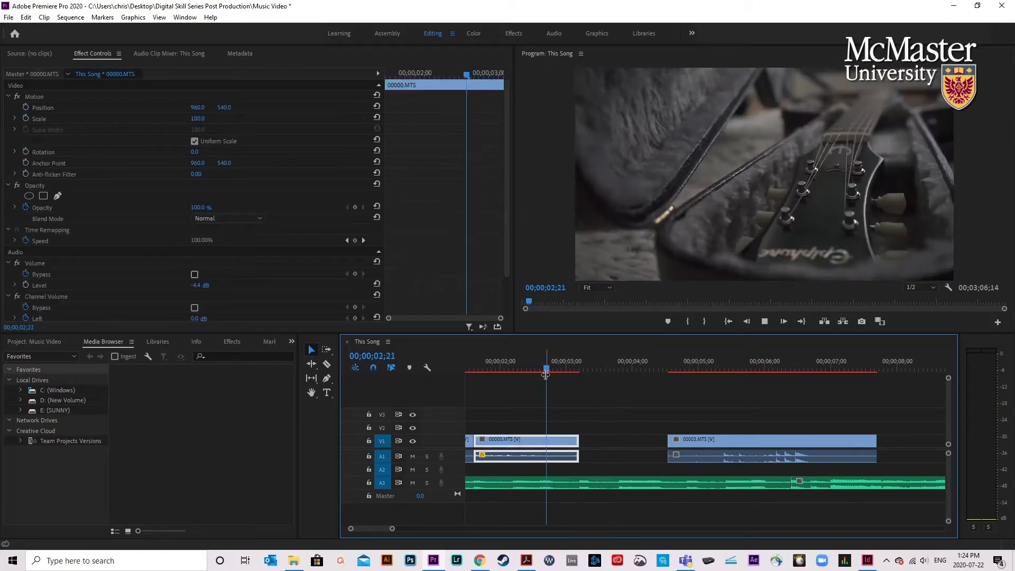
key(space)
drag(621, 370, 765, 367)
drag(670, 441, 613, 439)
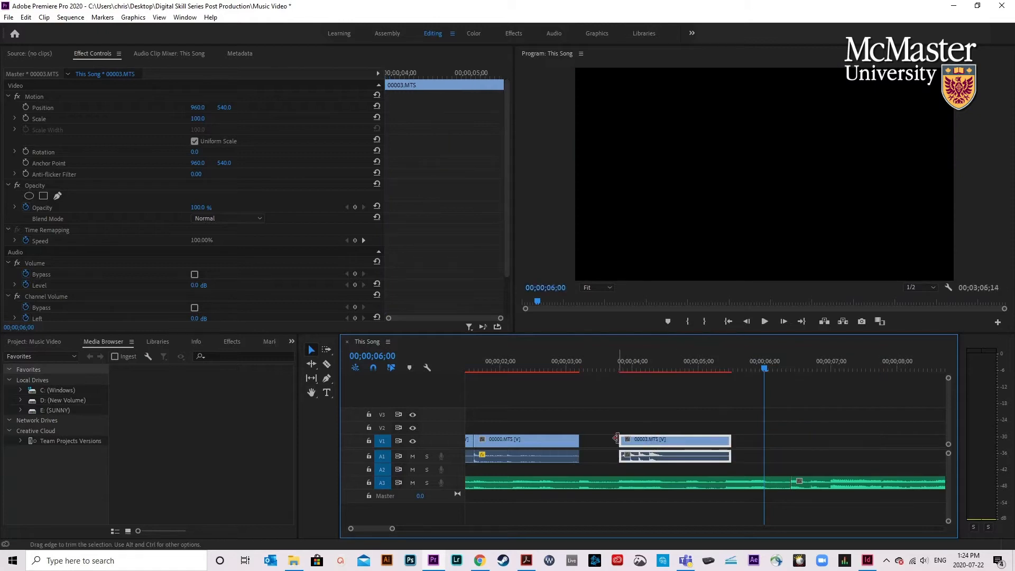
Play across the join into the 00003.MTS clip and trim that clip's end to 00;00;04;25.
click(571, 363)
key(space)
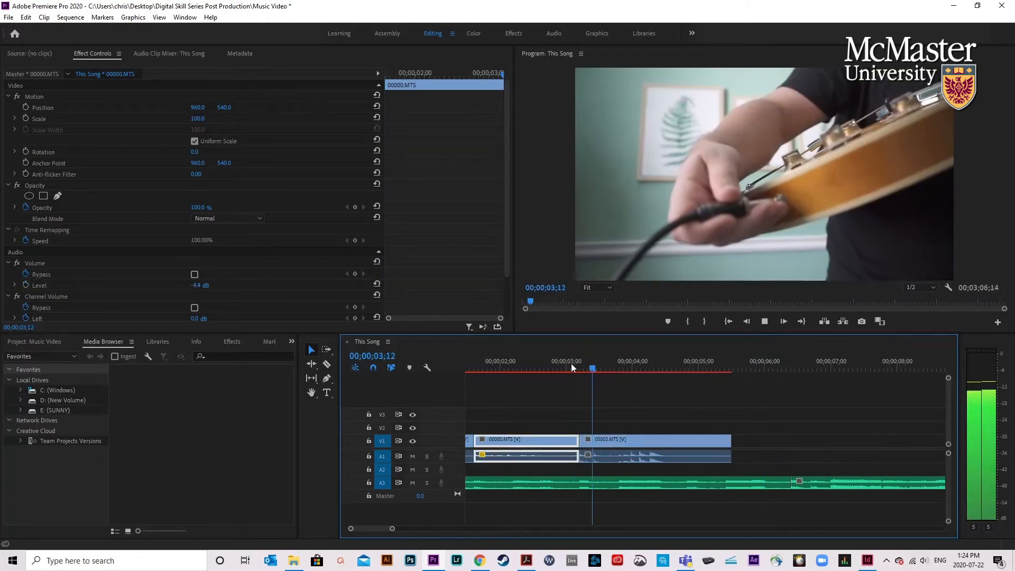
key(space)
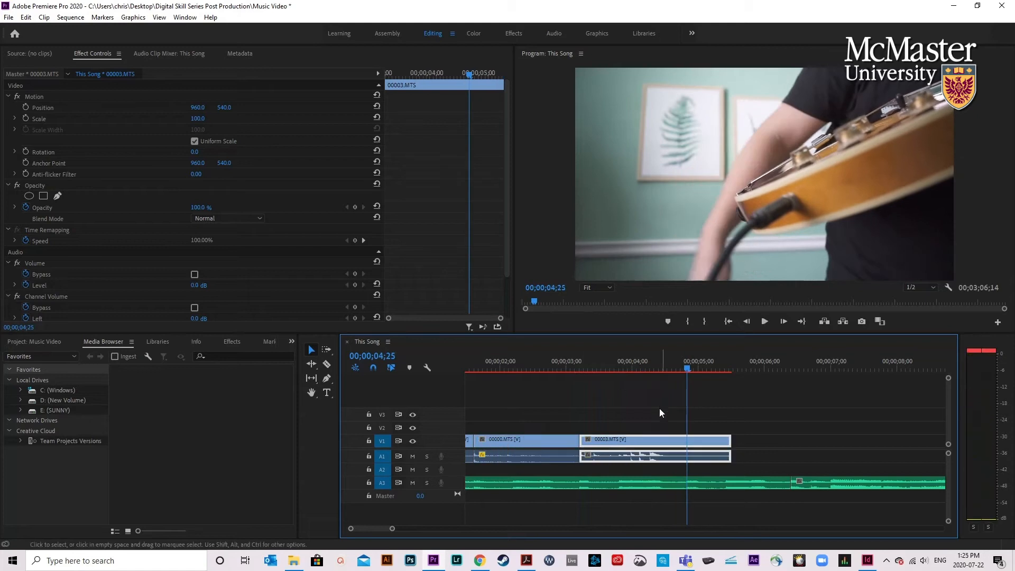
drag(686, 368, 559, 388)
key(space)
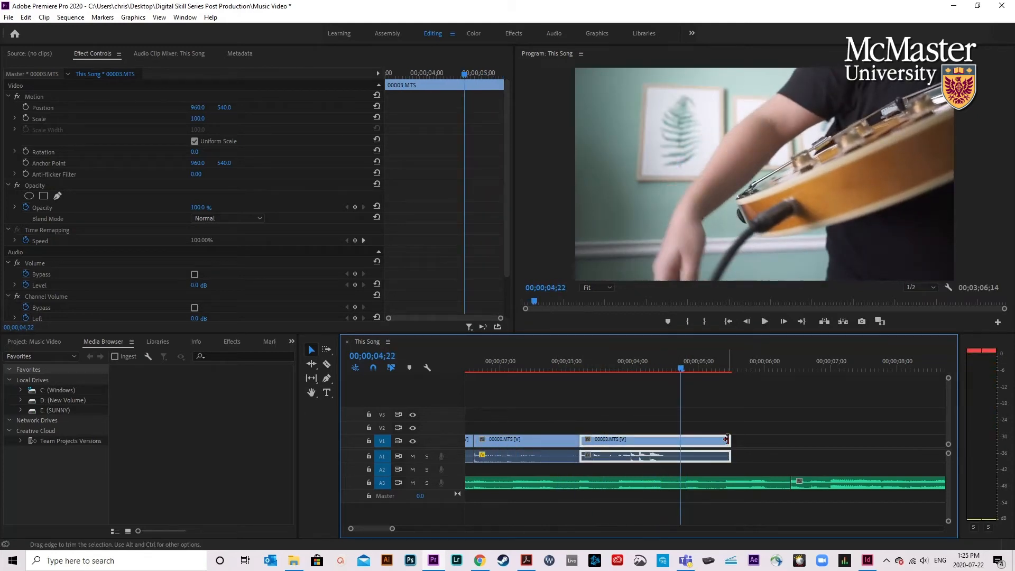
key(space)
key(Left)
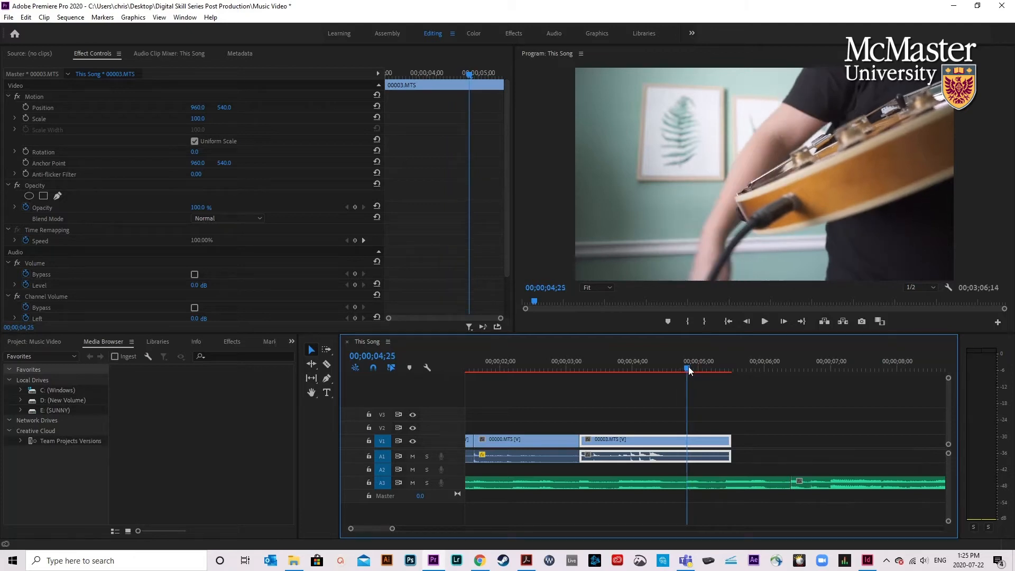
drag(728, 440, 683, 440)
Move the 00001.MTS amplifier clip earlier on V1 to about 00;00;13;00 and scrub it to 00;00;21;22.
key(minus)
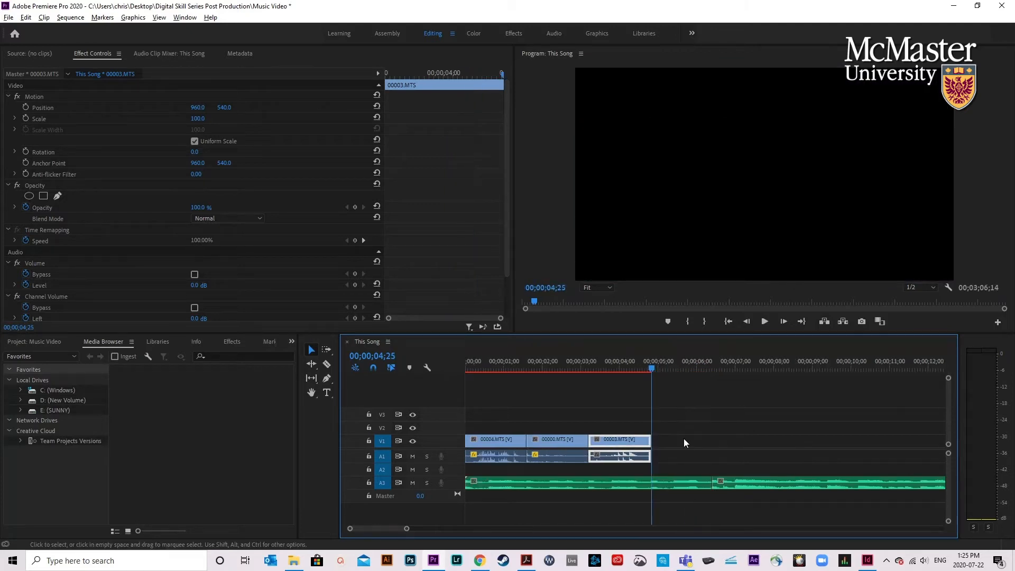
key(minus)
key(minus)
key(minus)
drag(778, 439, 582, 440)
drag(573, 365, 603, 379)
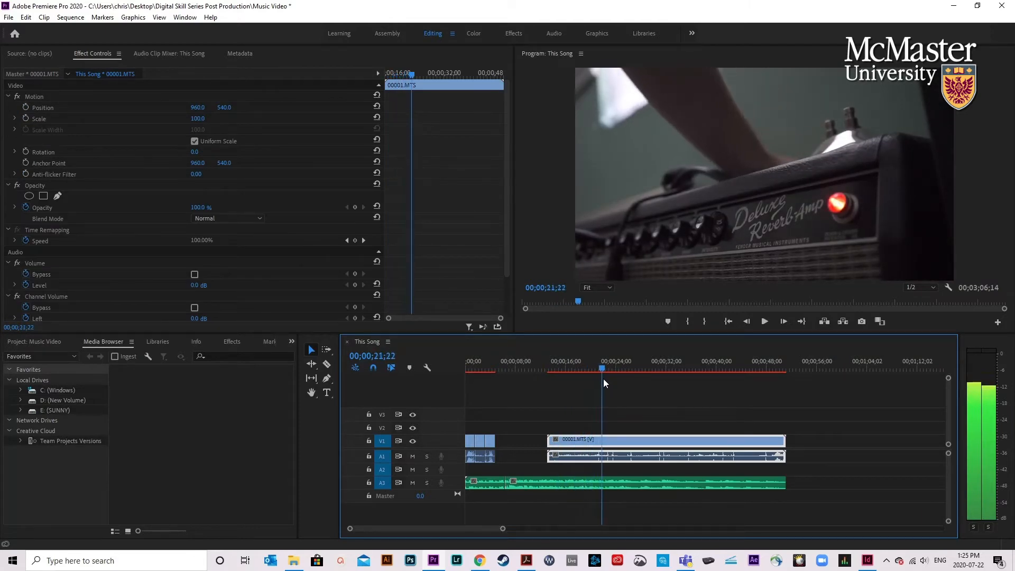
Cut the 00001.MTS clip on both sides of 00;00;21;22, at about 19 and 23 seconds, and delete the outer pieces.
click(327, 364)
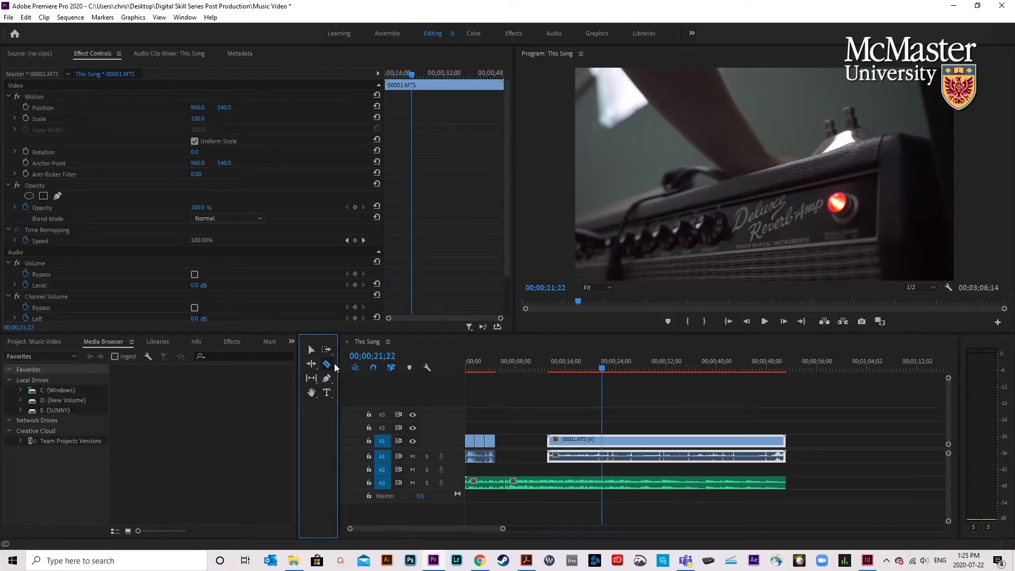
scroll(609, 447, up, 4)
click(609, 447)
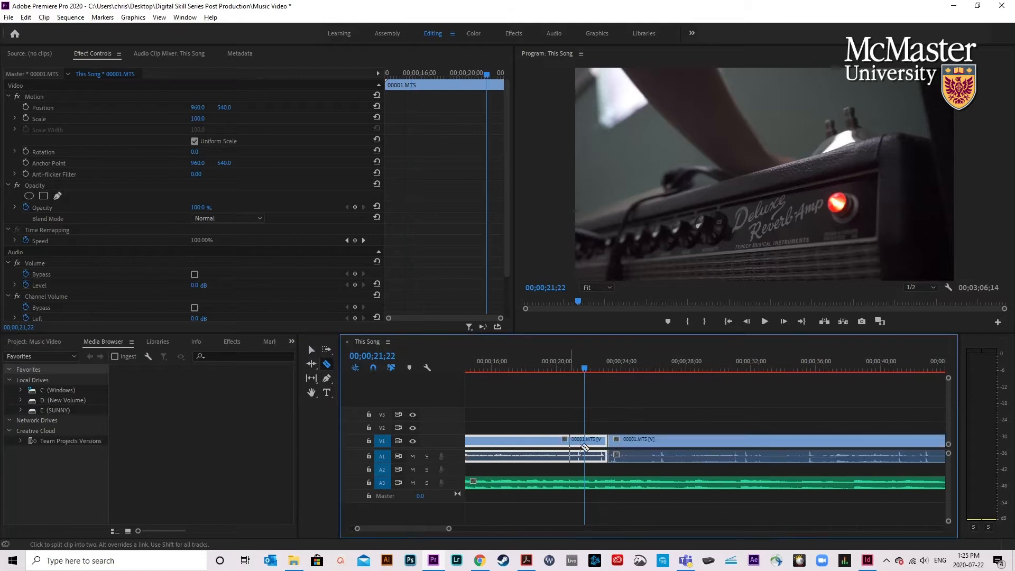
click(545, 446)
click(311, 350)
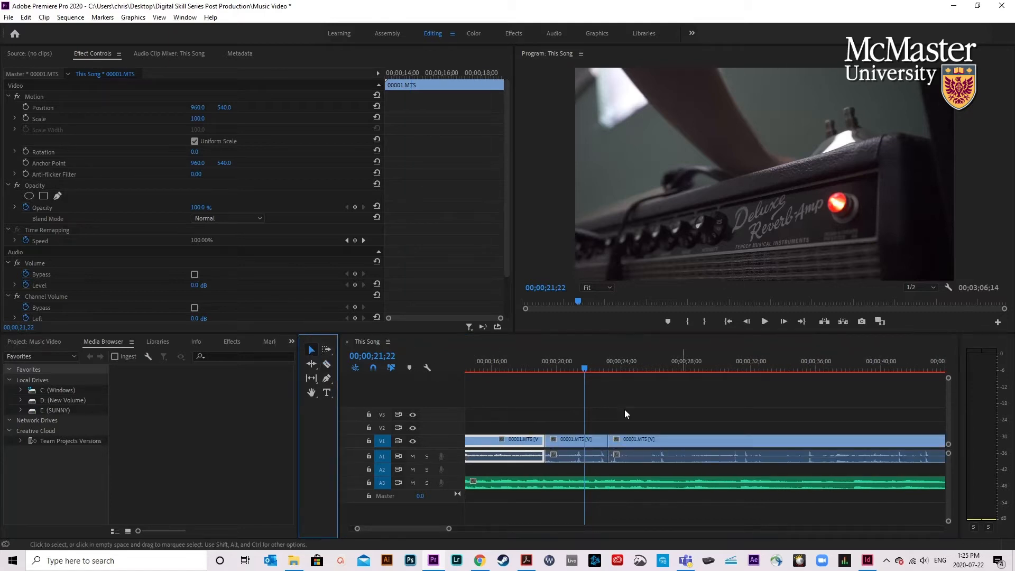
click(683, 449)
key(Delete)
click(531, 442)
key(Delete)
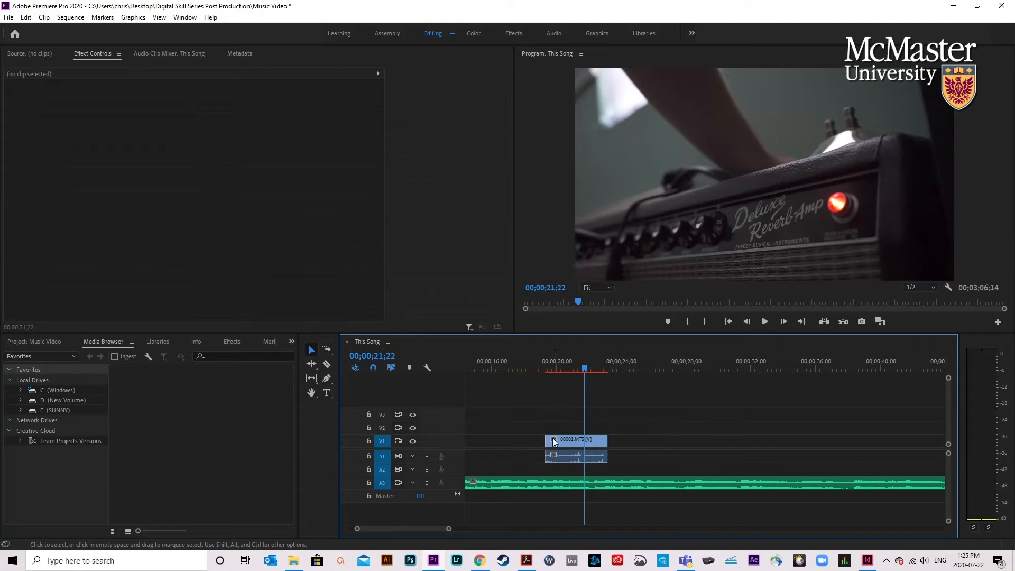
Move the remaining 00001.MTS piece on V1 directly against the end of the 00003.MTS clip.
scroll(553, 438, down, 3)
scroll(559, 433, down, 5)
scroll(555, 443, up, 4)
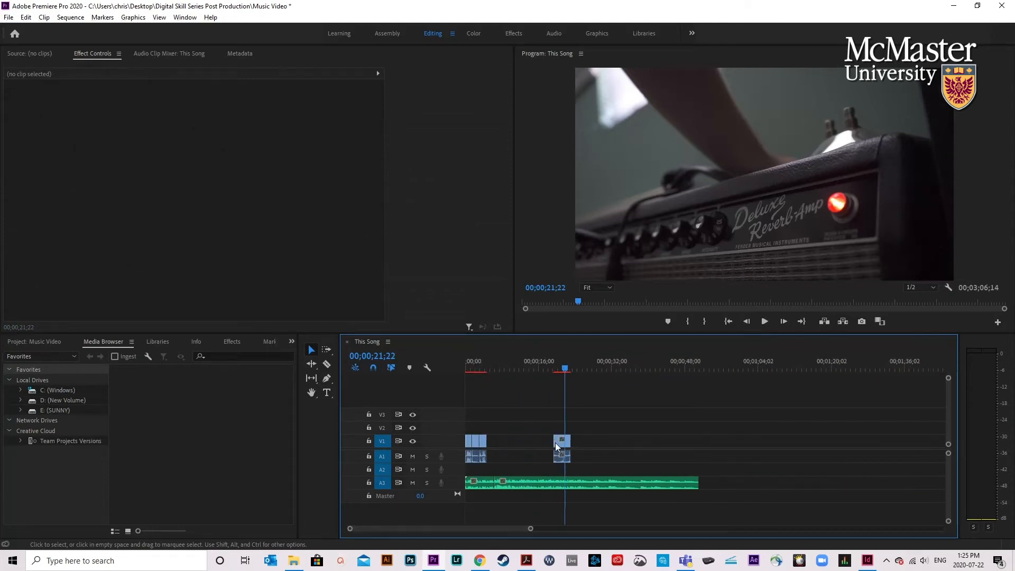
scroll(559, 447, up, 3)
drag(775, 440, 562, 443)
scroll(555, 443, up, 4)
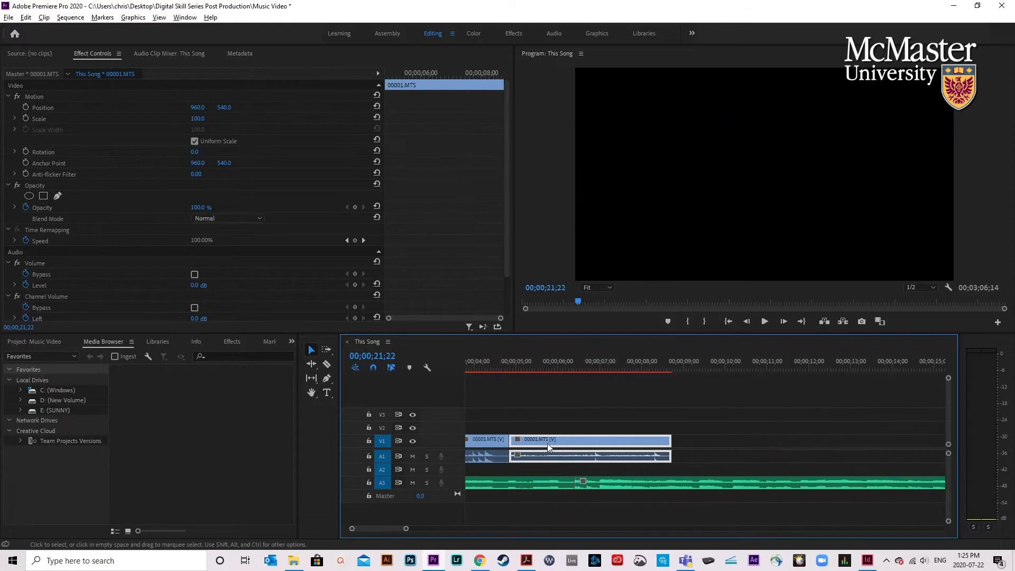
Preview the amplifier shot after the 00003.MTS clip and trim both ends of the 00001.MTS clip to about one second.
click(565, 352)
key(space)
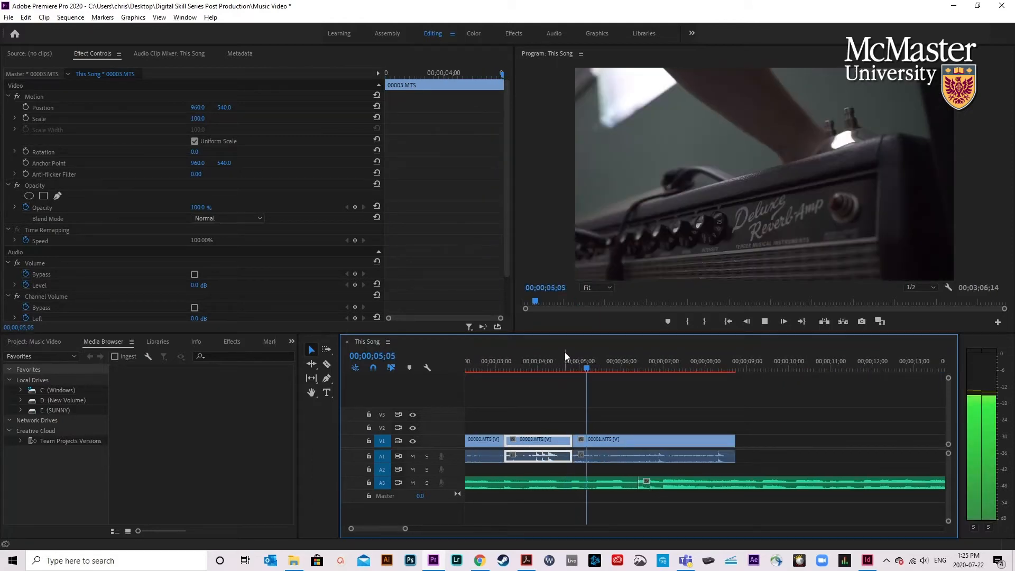
key(space)
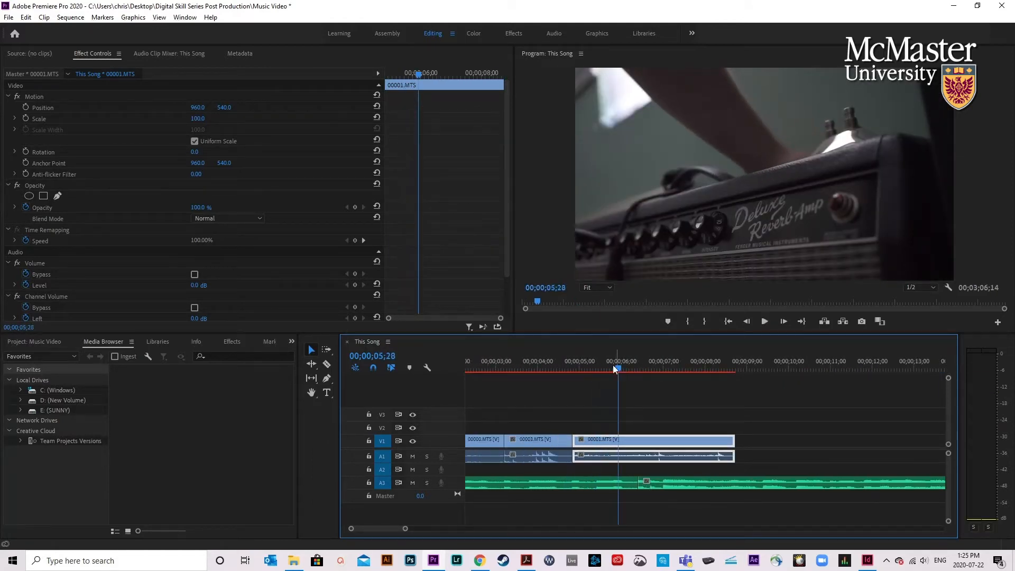
drag(615, 369, 537, 372)
key(space)
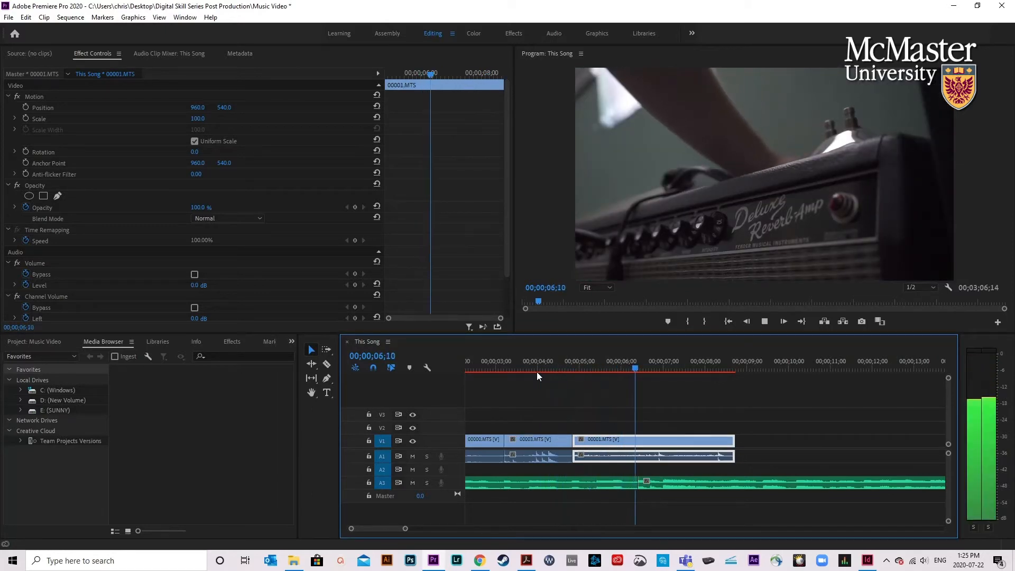
key(space)
drag(655, 370, 659, 369)
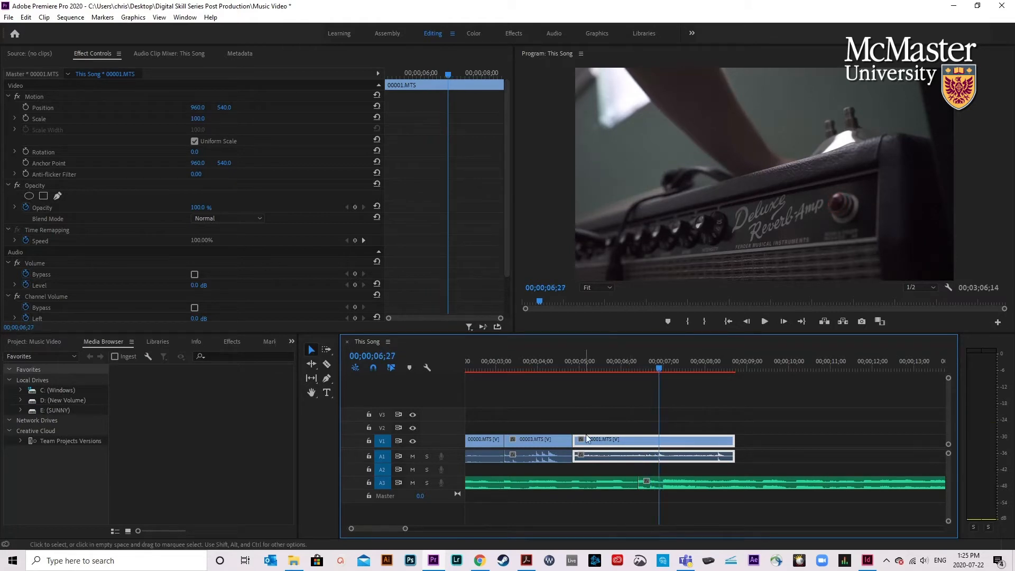
drag(575, 439, 638, 440)
drag(732, 437, 601, 445)
scroll(601, 458, up, 6)
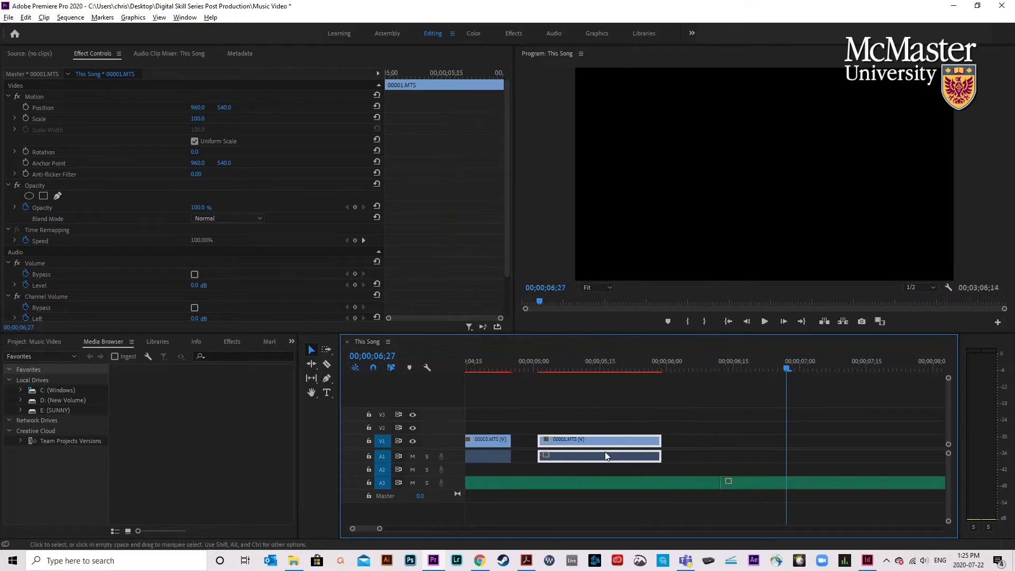
Turn off snapping and shift the 00001.MTS clip slightly earlier so its audio spike lines up with 00;00;05;13.
drag(825, 364, 588, 398)
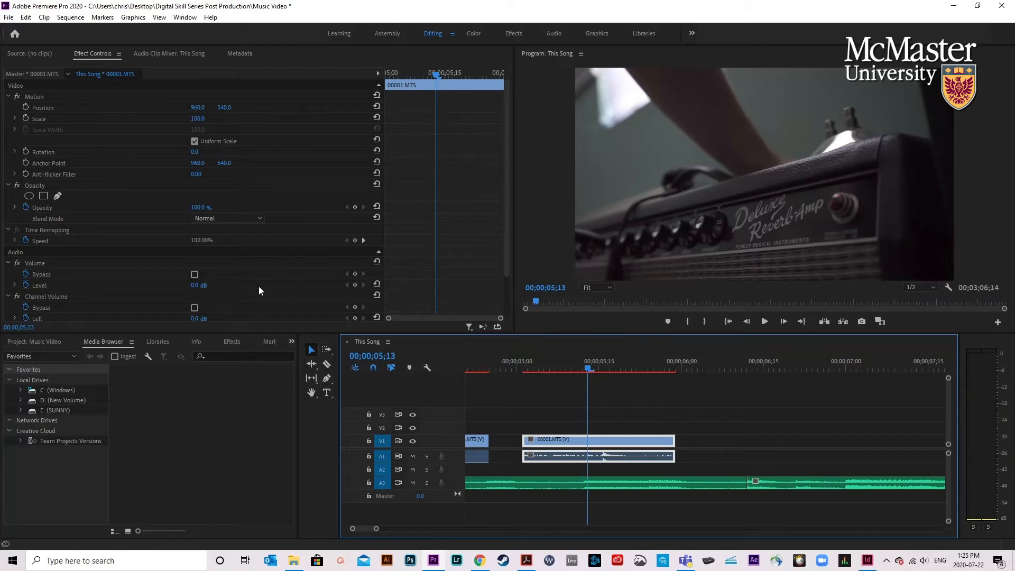
click(373, 368)
drag(617, 434, 601, 445)
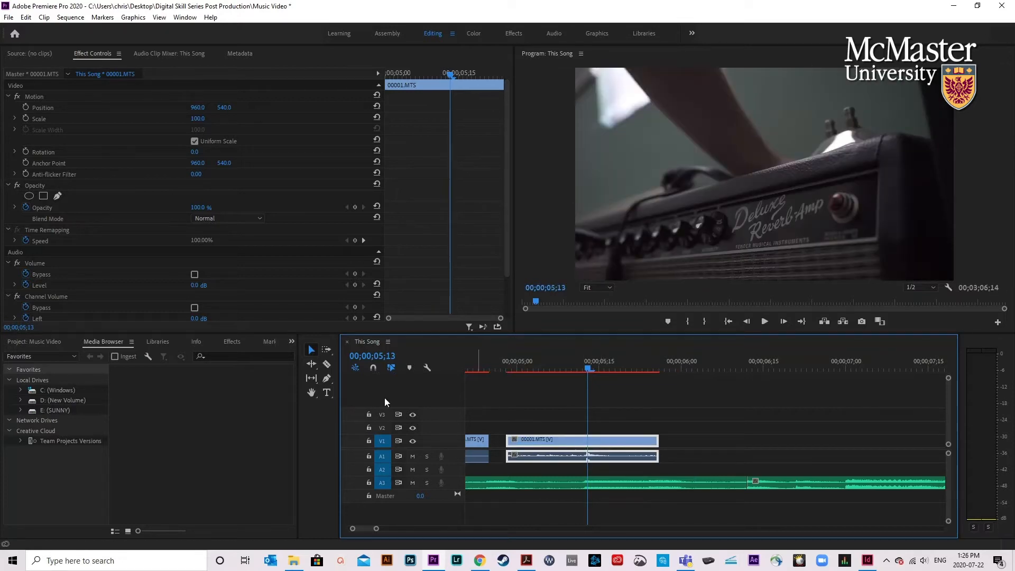
Extend the start of the 00001.MTS clip to the end of 00003.MTS and its end to the cut in the song.
drag(507, 444, 490, 444)
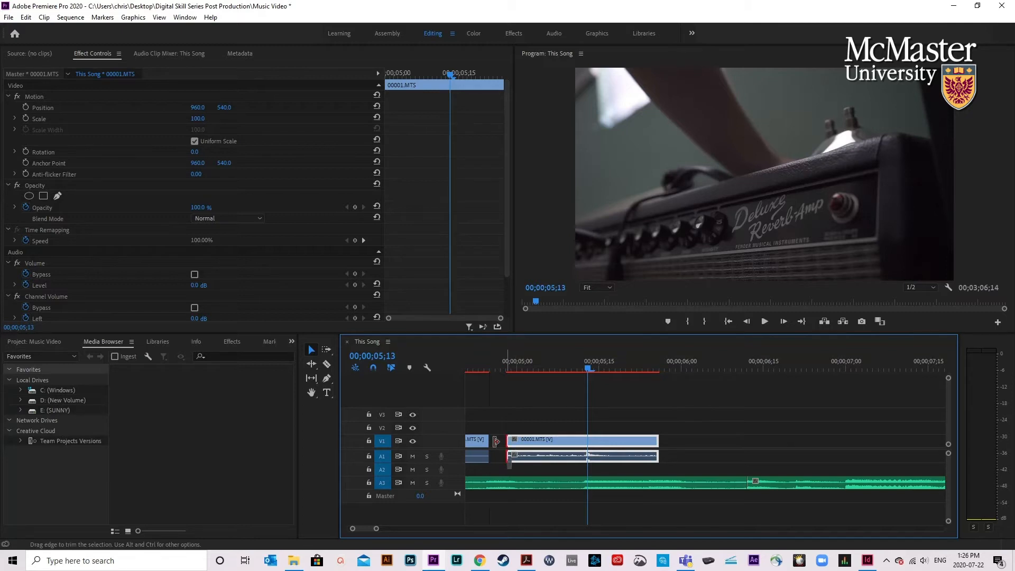
drag(716, 444, 747, 441)
scroll(749, 440, down, 6)
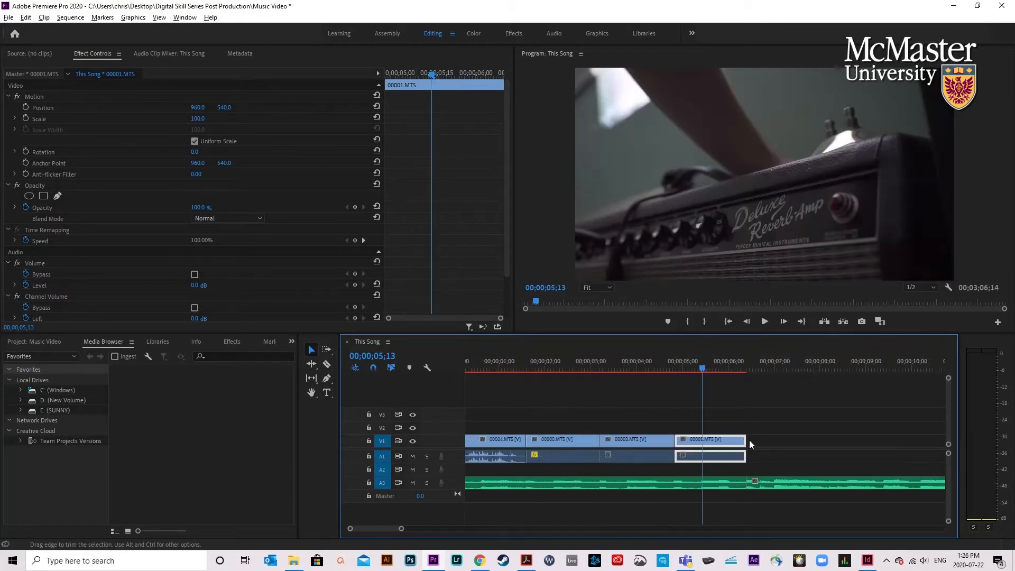
Turn off volume level keyframing on the 00003.MTS clip, lower its level to -9.2 dB and play the sequence from the start.
drag(664, 370, 443, 379)
scroll(529, 407, down, 3)
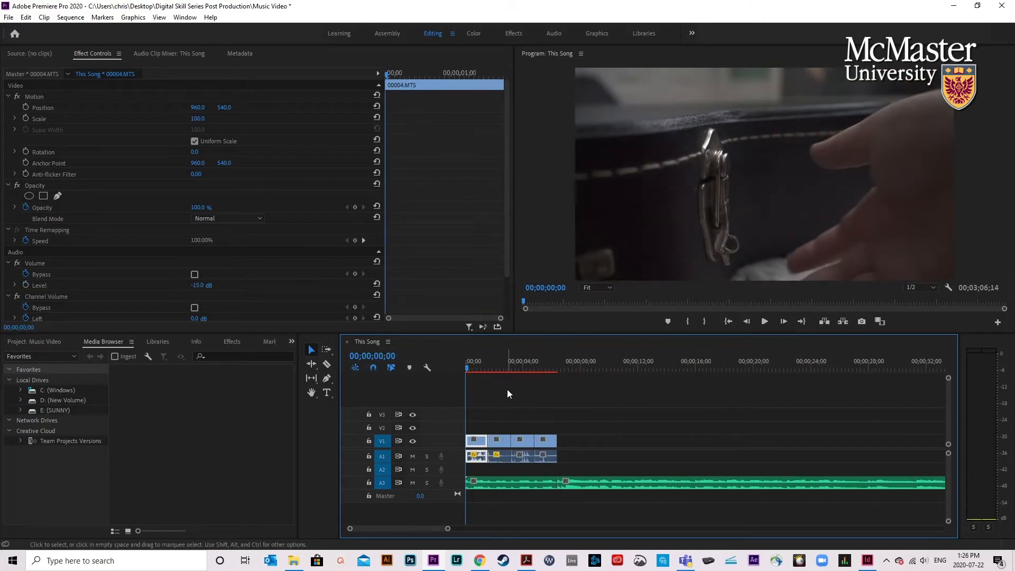
click(526, 444)
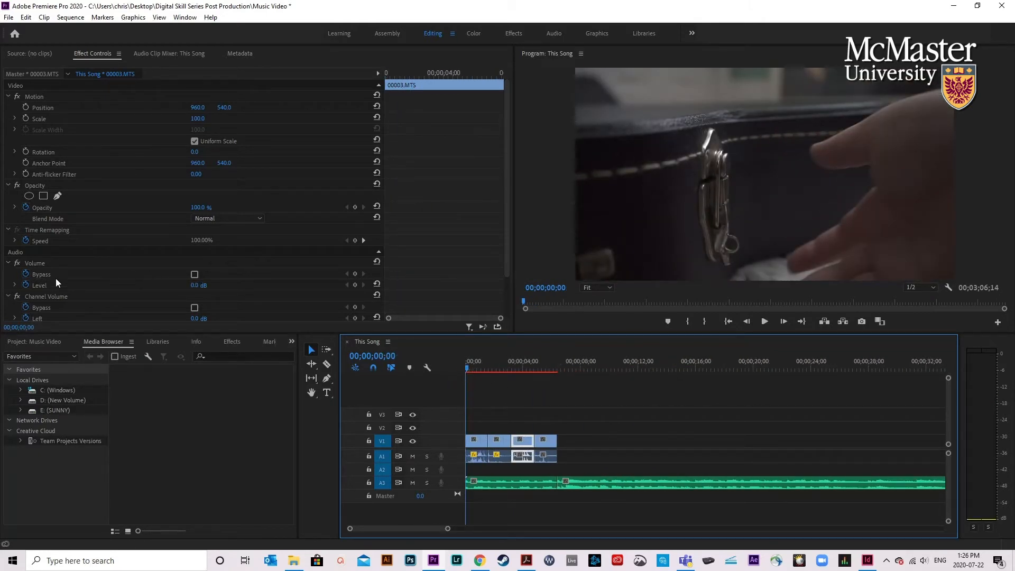
click(25, 285)
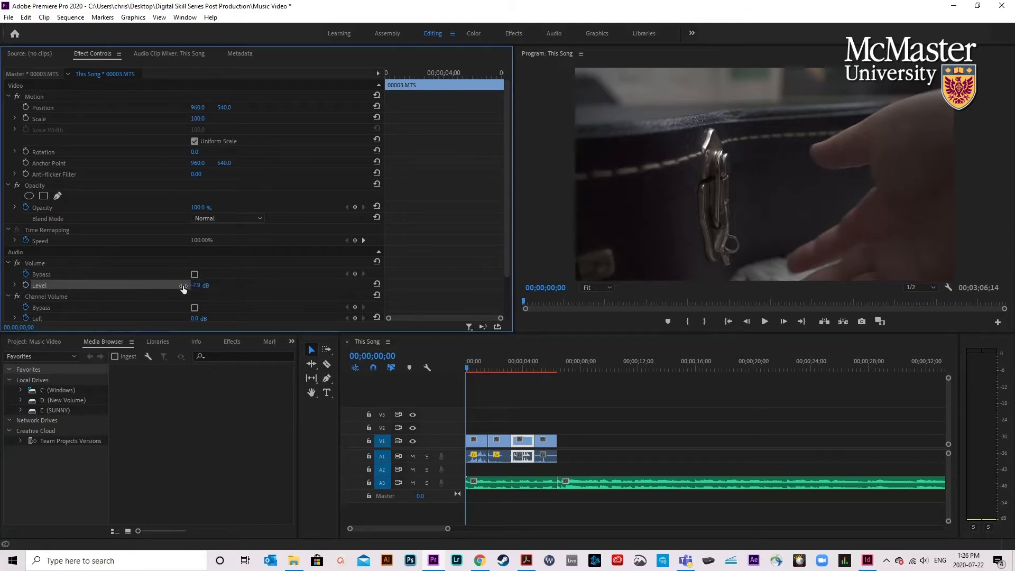
click(458, 367)
key(space)
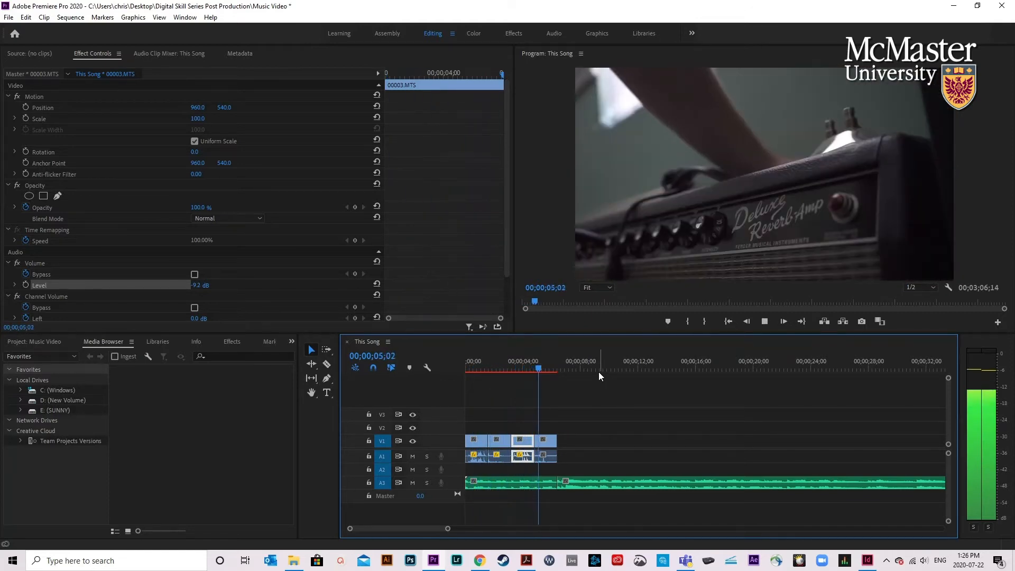
key(space)
Review the whole edited sequence from the start to about 00;00;48;05, including the DSC_0013.MOV overlay clip on V2.
key(equal)
key(minus)
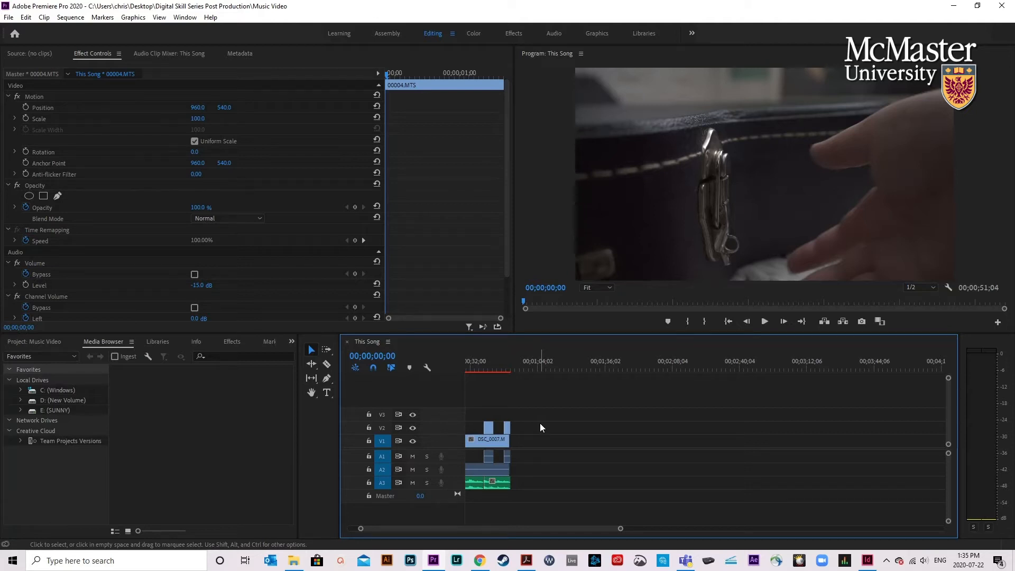
scroll(522, 434, down, 3)
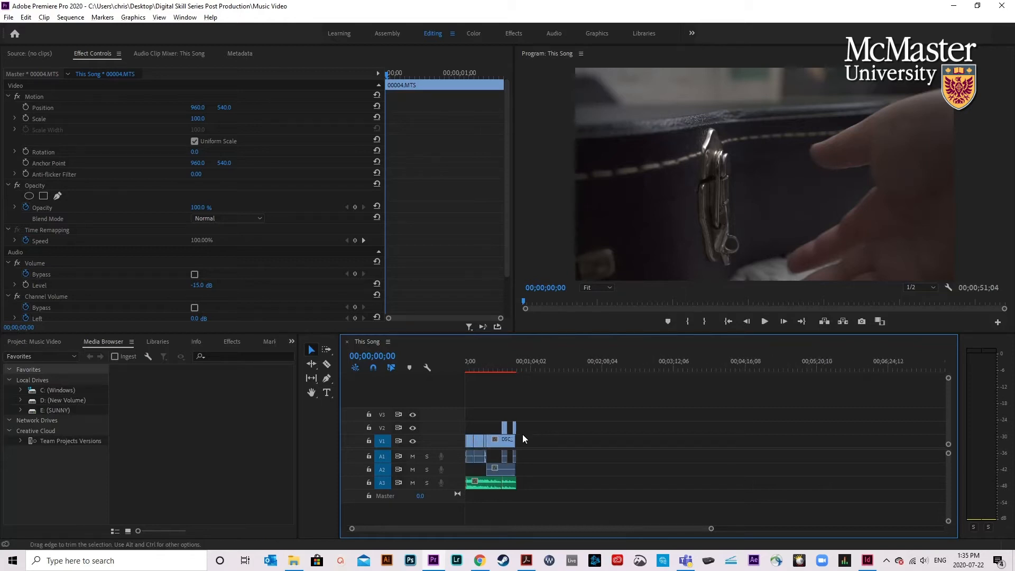
scroll(517, 439, up, 5)
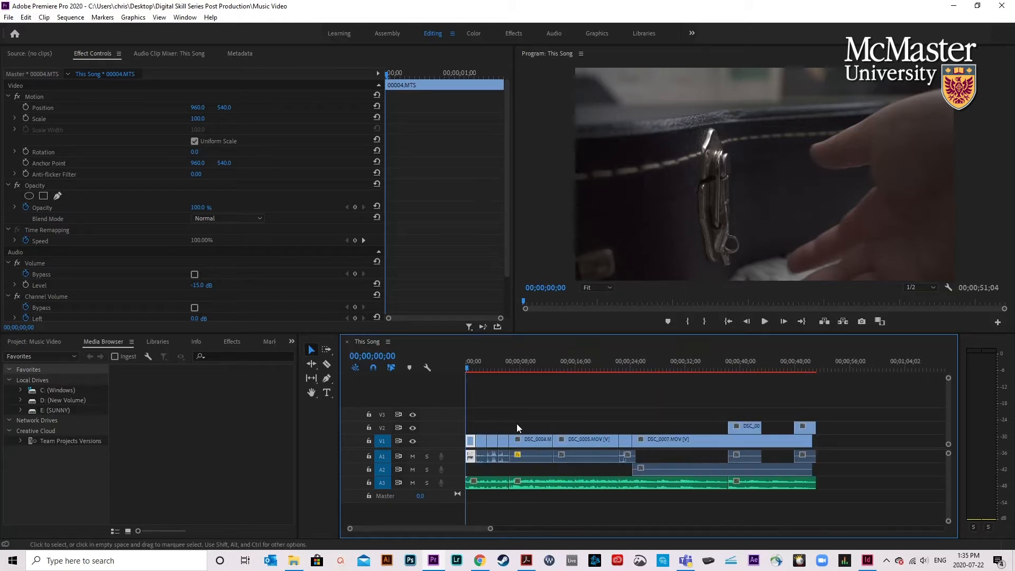
key(space)
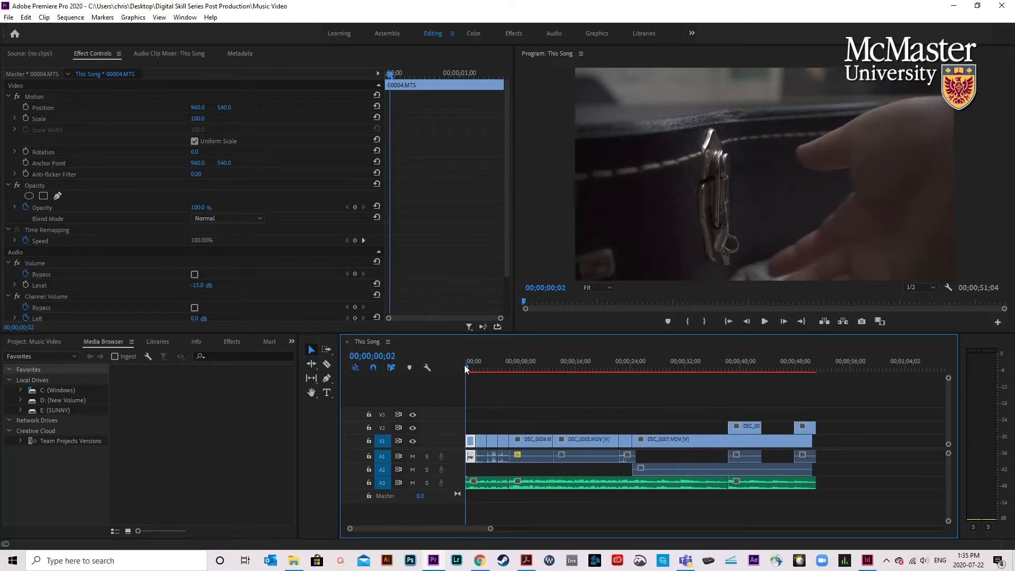
drag(472, 371, 798, 394)
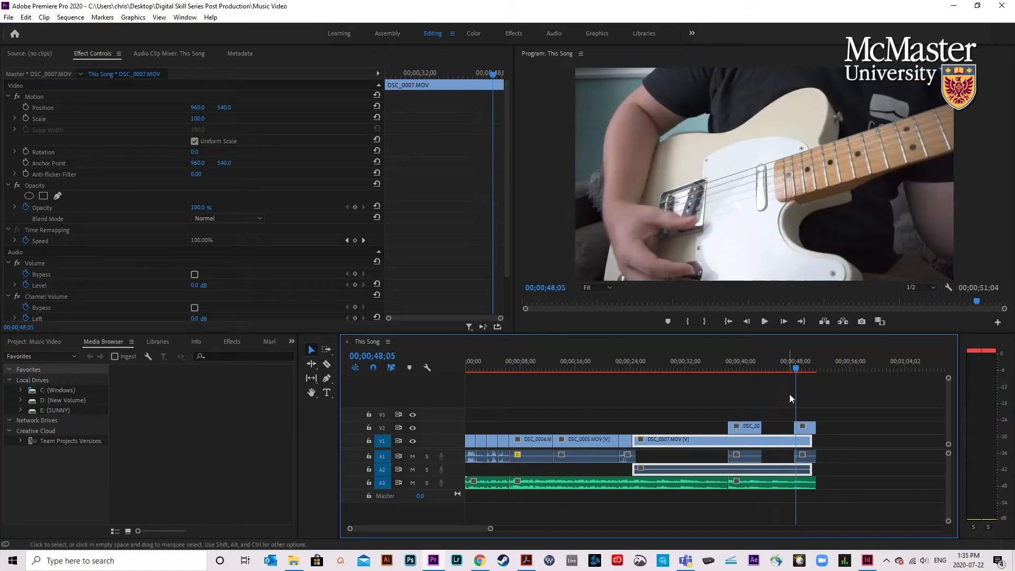
mouse_move(755, 426)
mouse_down()
mouse_move(756, 418)
mouse_move(763, 429)
mouse_up()
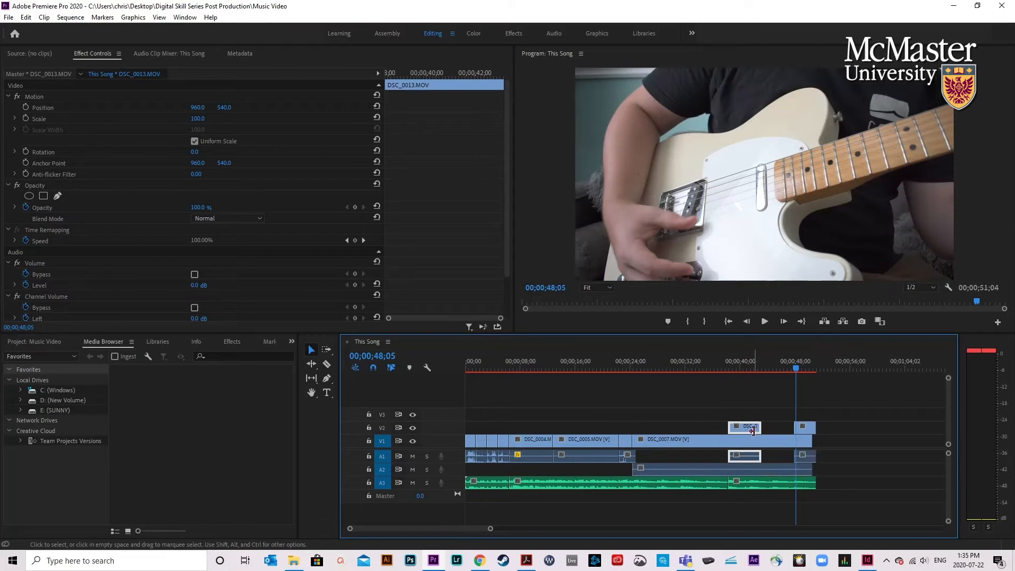
mouse_move(797, 369)
mouse_down()
mouse_move(771, 372)
mouse_move(792, 372)
mouse_up()
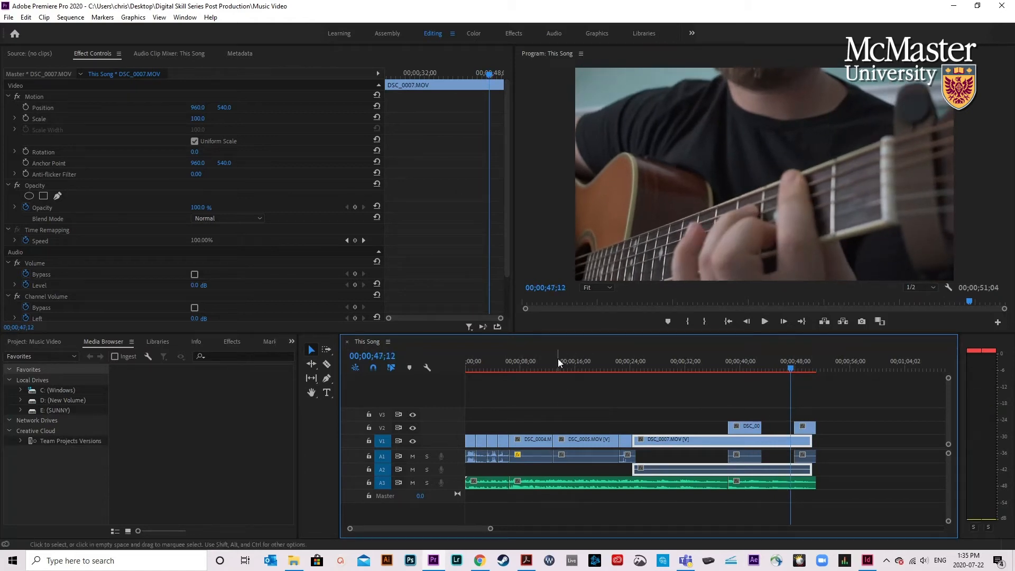
Return to the start of the sequence, switch to the Effects workspace and browse the Video Effects and Video Transitions categories.
click(467, 370)
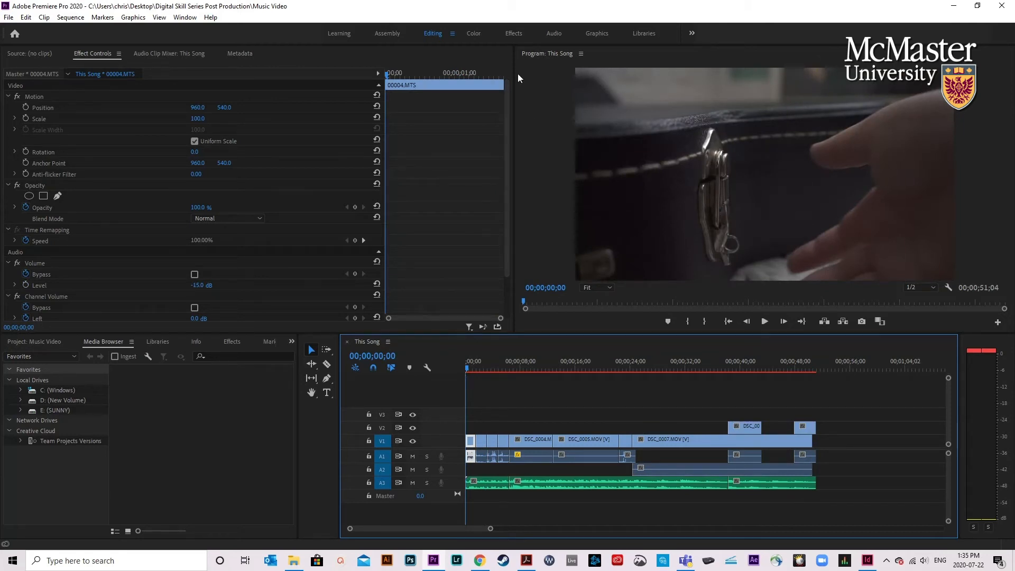
click(513, 33)
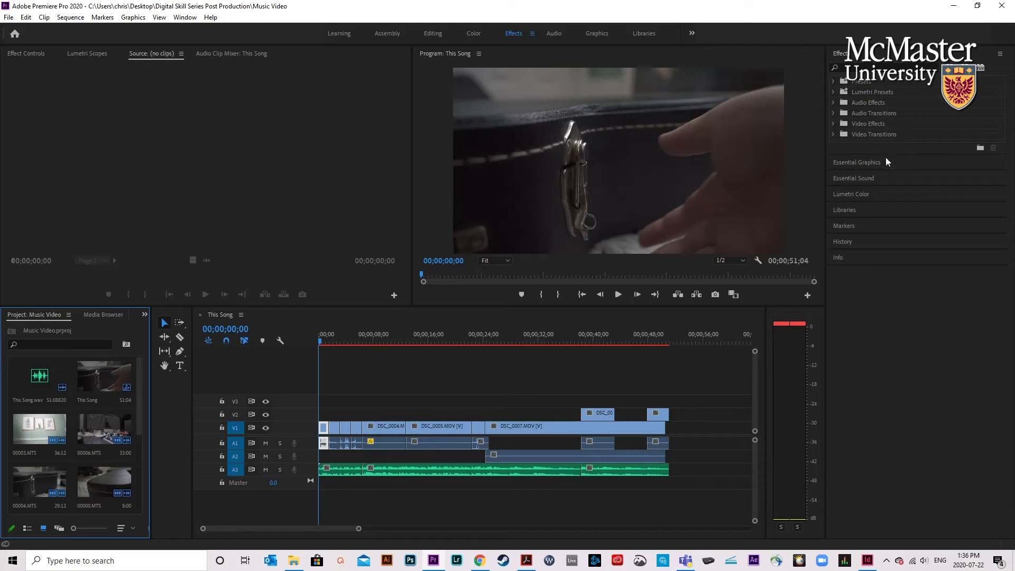
click(835, 124)
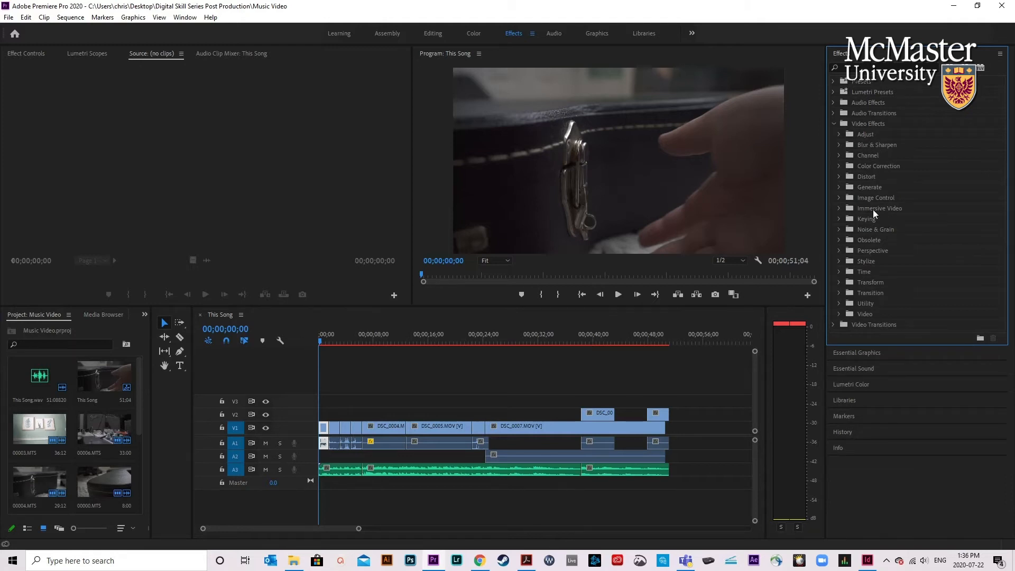
click(834, 125)
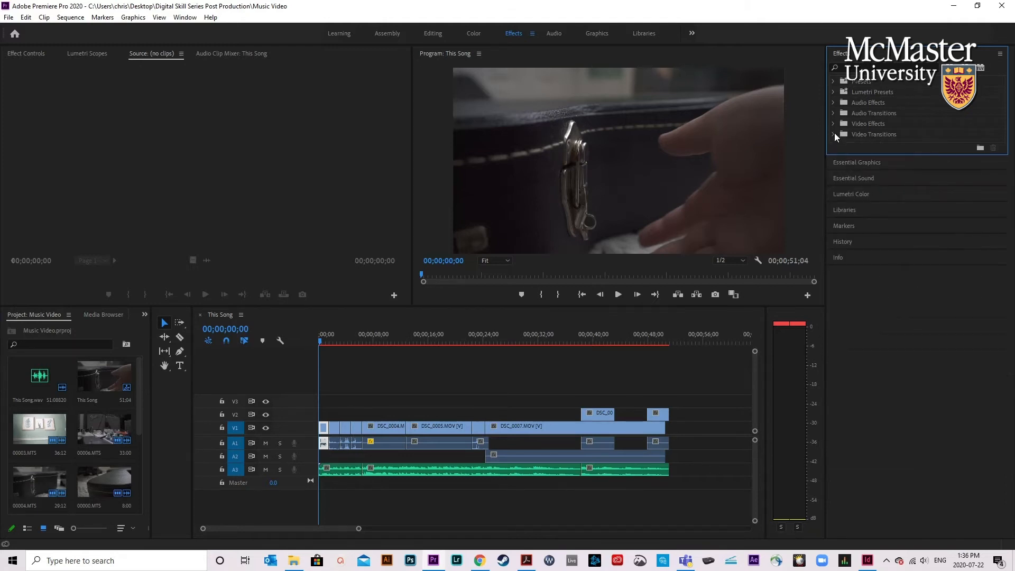
click(834, 135)
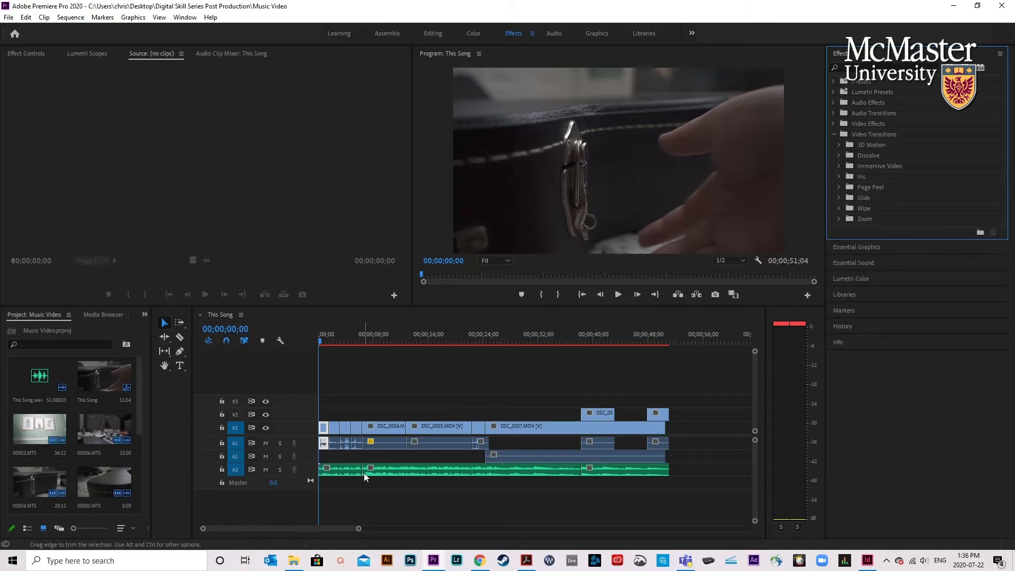
Search the effects for "dip" and apply the Dip to Black transition to the start of the first clip, 00004.MTS, on V1.
click(878, 66)
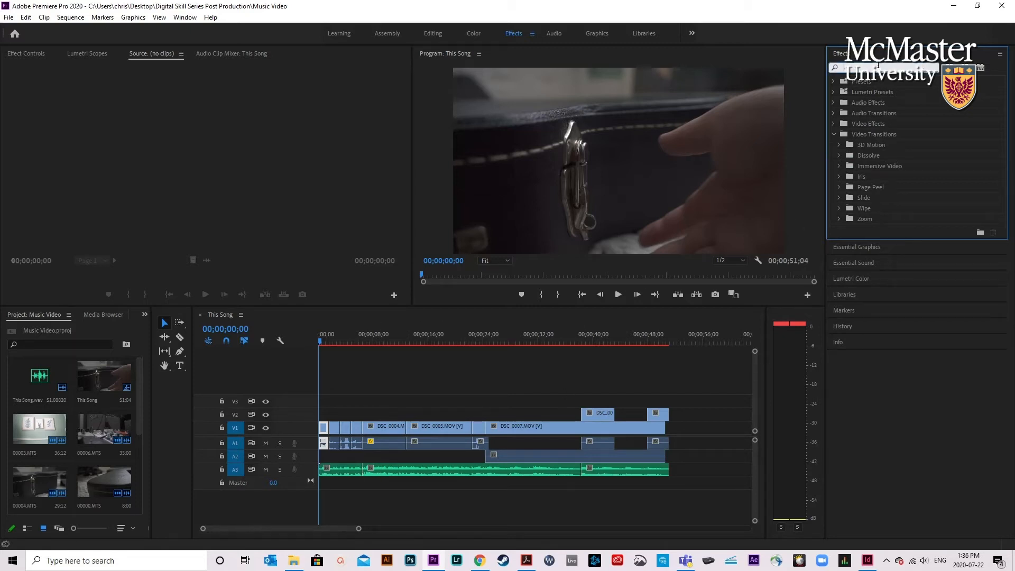
text(dip)
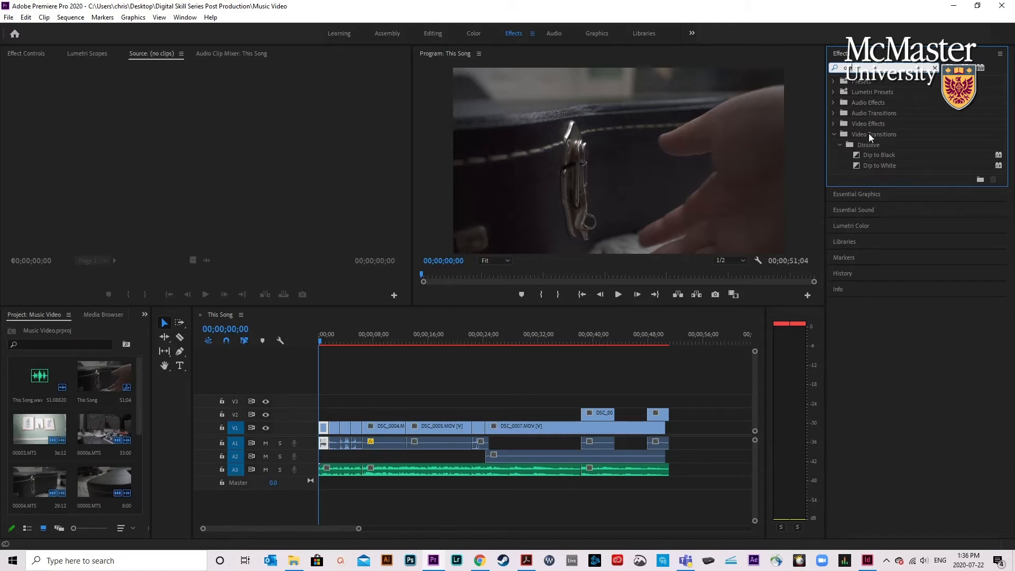
drag(882, 158, 320, 429)
Preview the fade on the first clip and shorten its Dip to Black transition to about 13 frames.
scroll(321, 427, up, 2)
scroll(328, 423, up, 4)
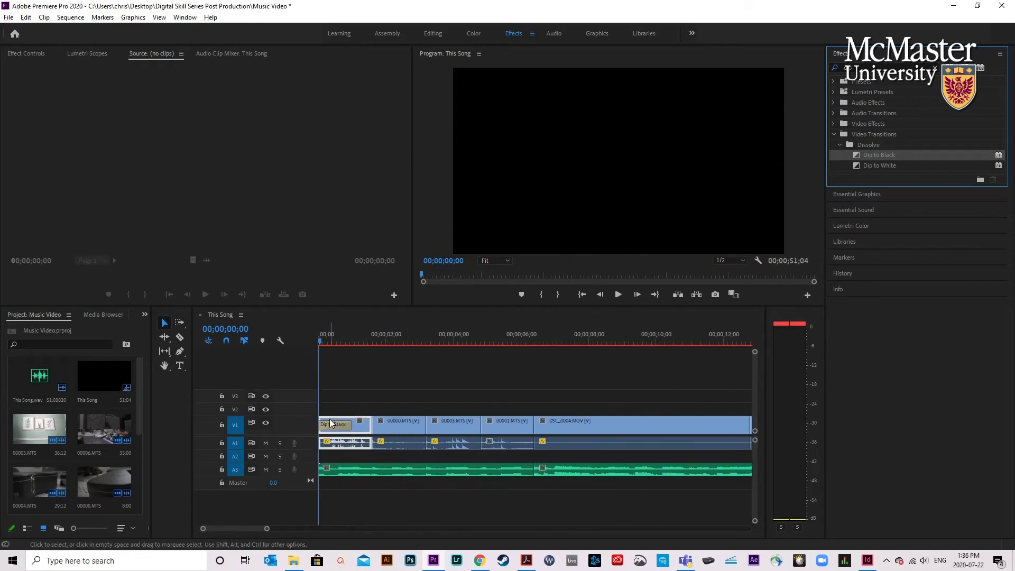
click(324, 343)
drag(324, 343, 344, 344)
drag(350, 427, 331, 426)
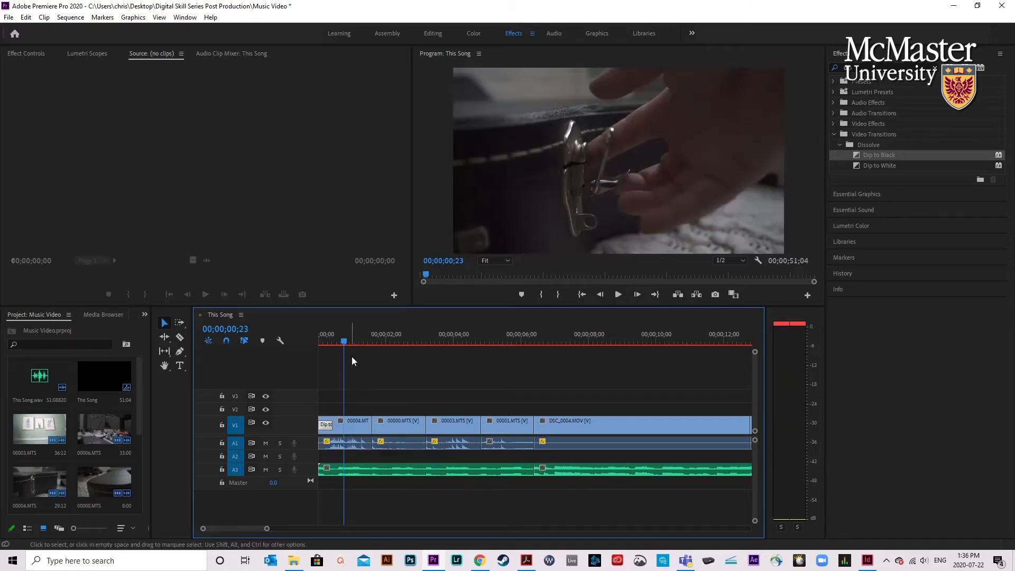
Play the sequence from the start to about 00;00;02;05 to check the shortened opening fade.
click(316, 342)
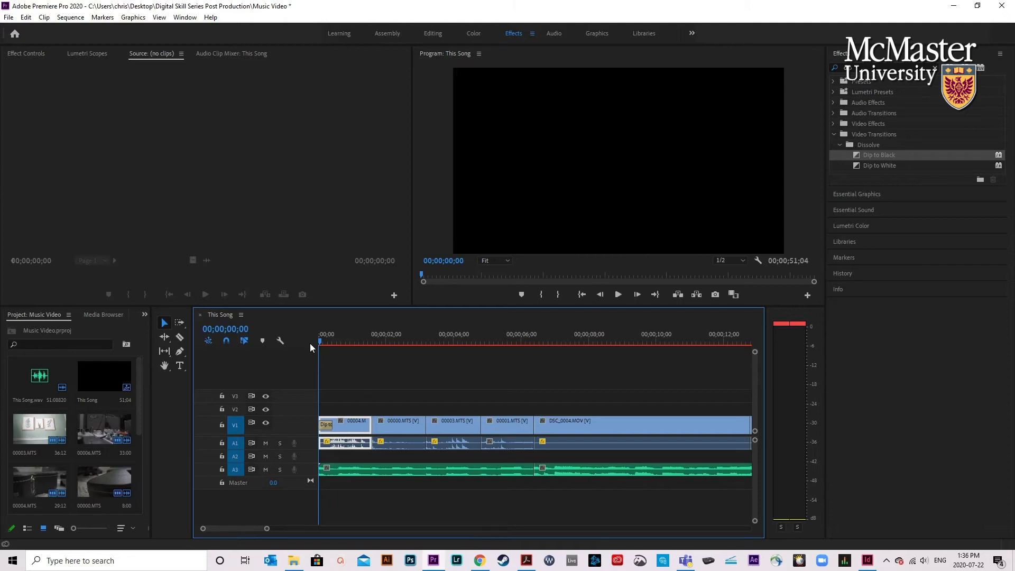
key(space)
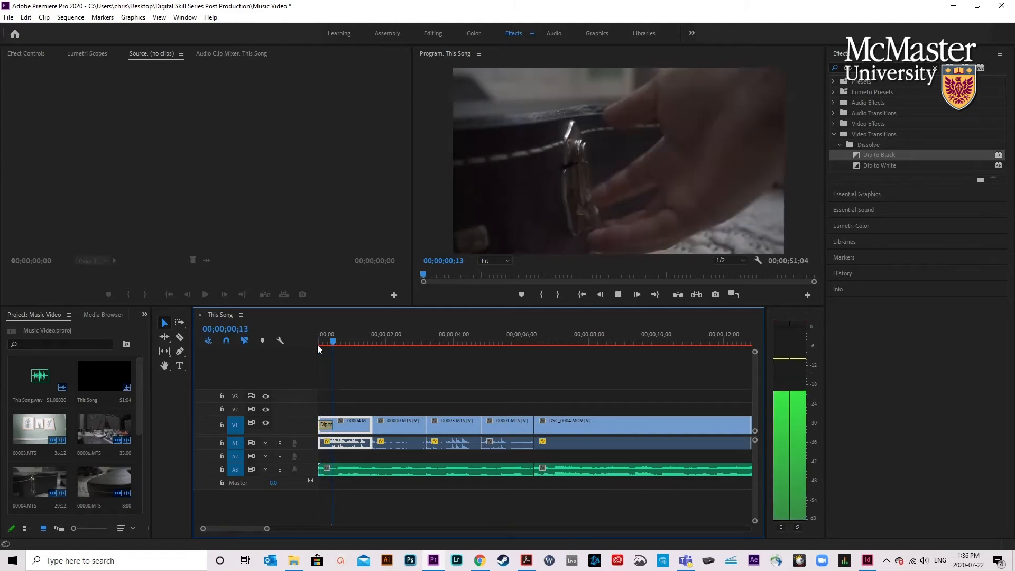
key(space)
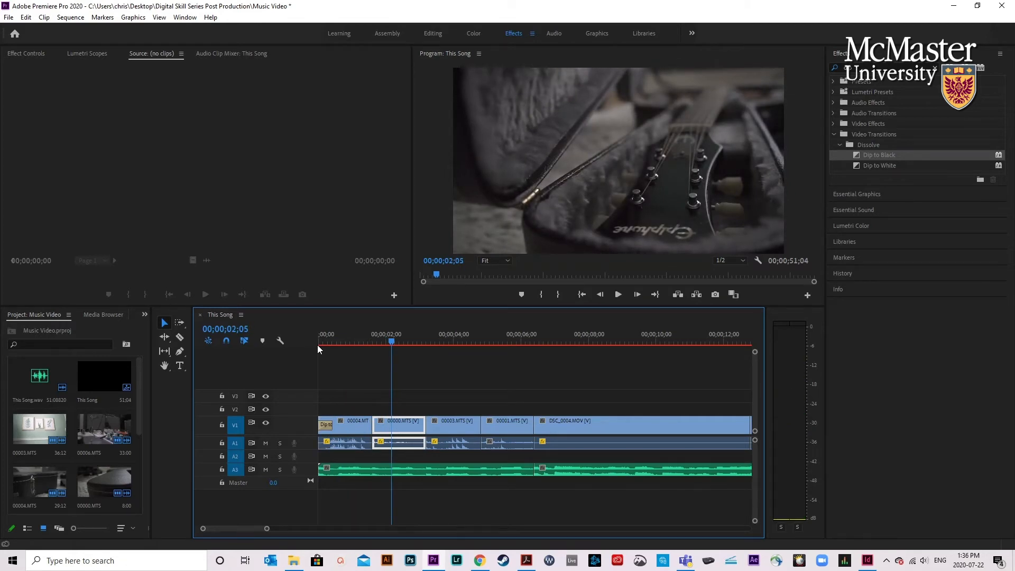
Continue playing the sequence through the opening B-roll clips to about 00;00;05;19.
click(478, 396)
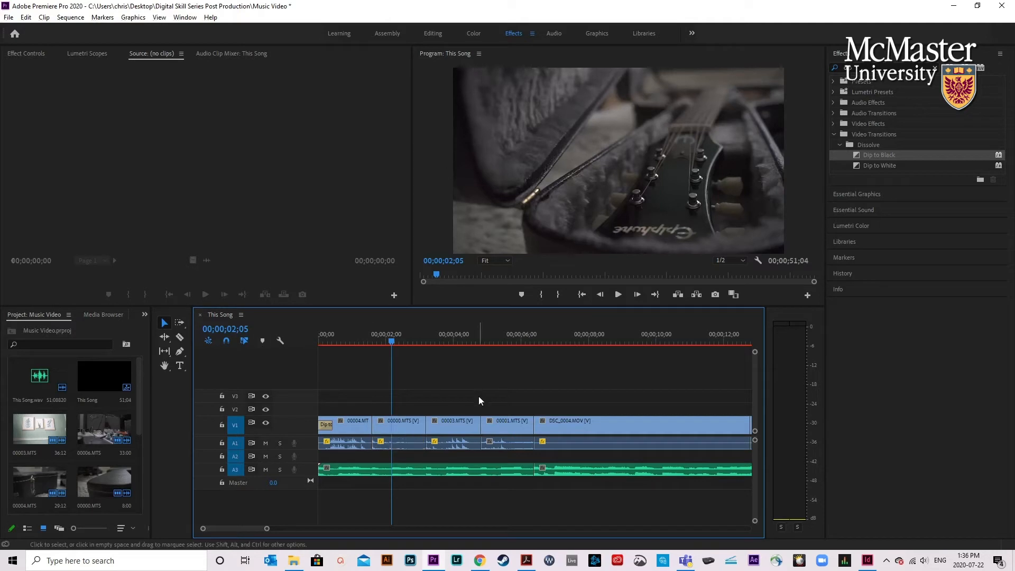
key(minus)
key(minus)
key(minus)
key(minus)
key(minus)
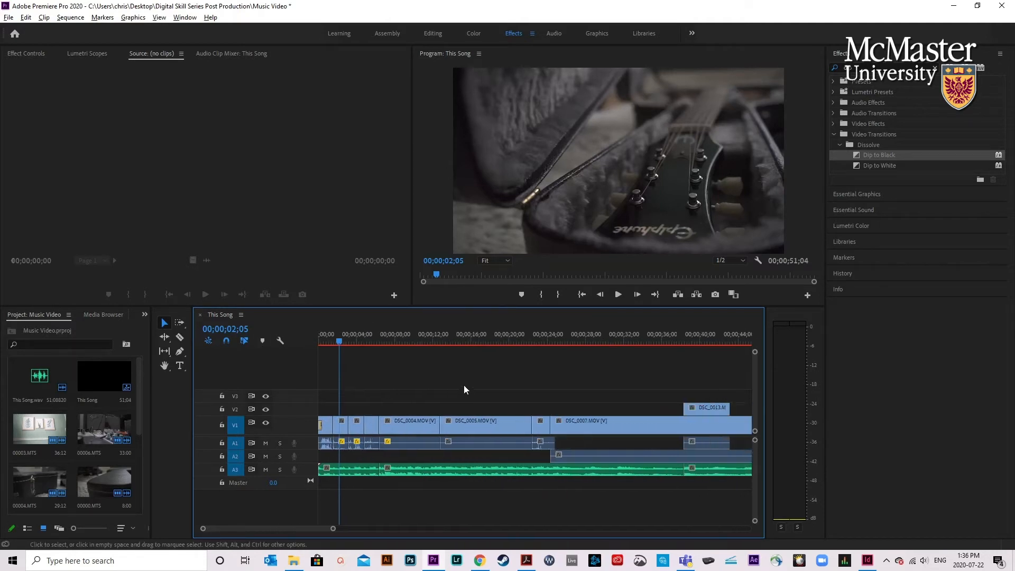
key(space)
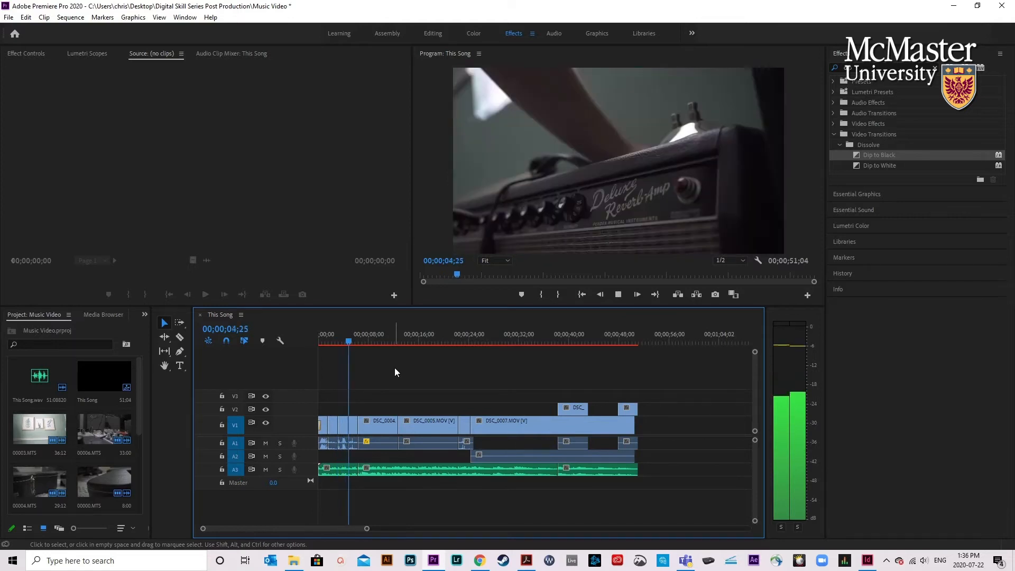
key(space)
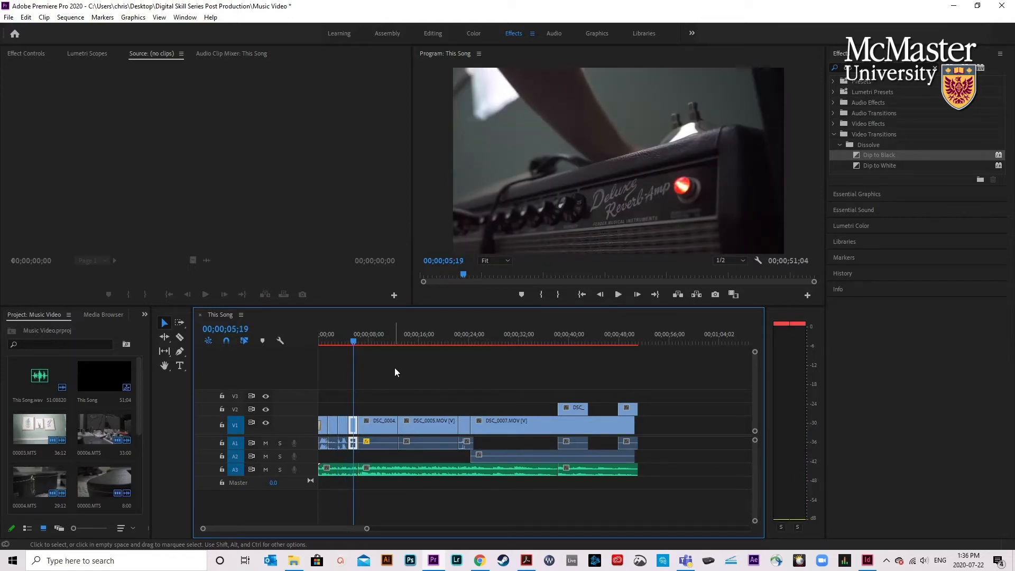